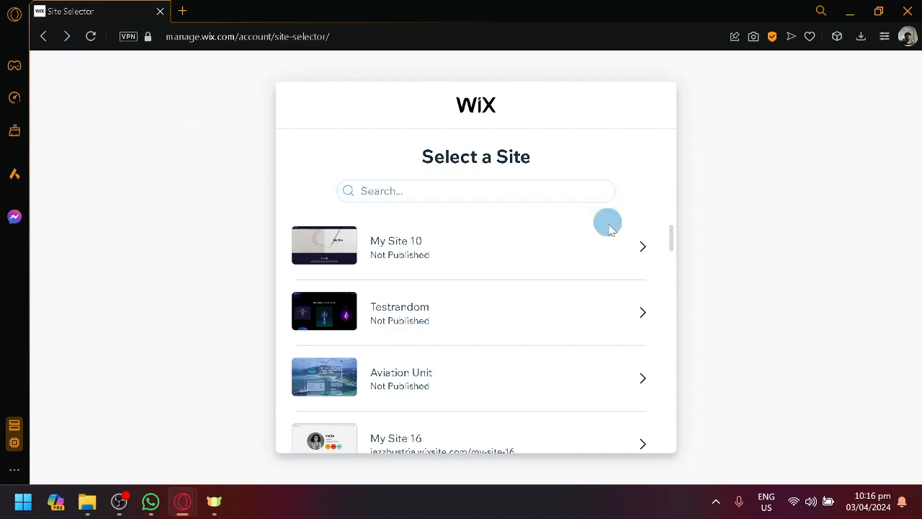
# Step: Open the dashboard of My Site 10 and go to its Email Marketing page
pyautogui.click(599, 252)
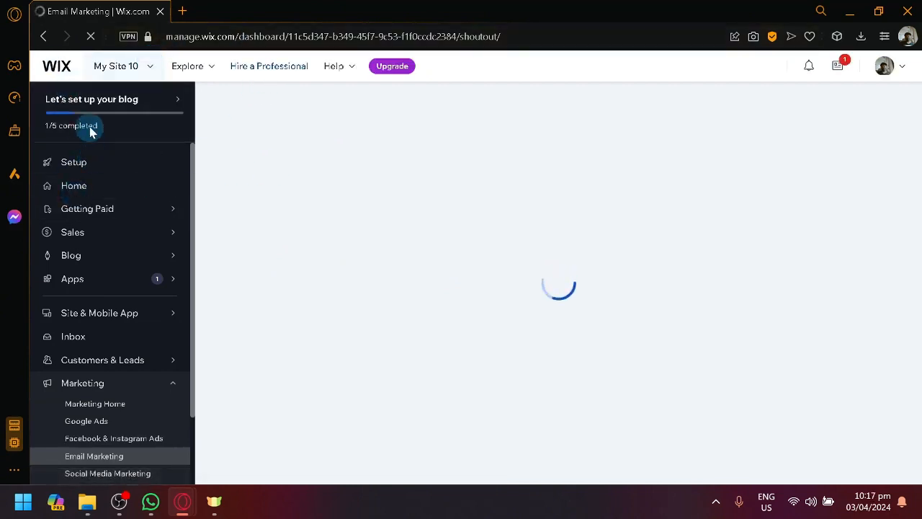
pyautogui.scroll(-2, 154, 189)
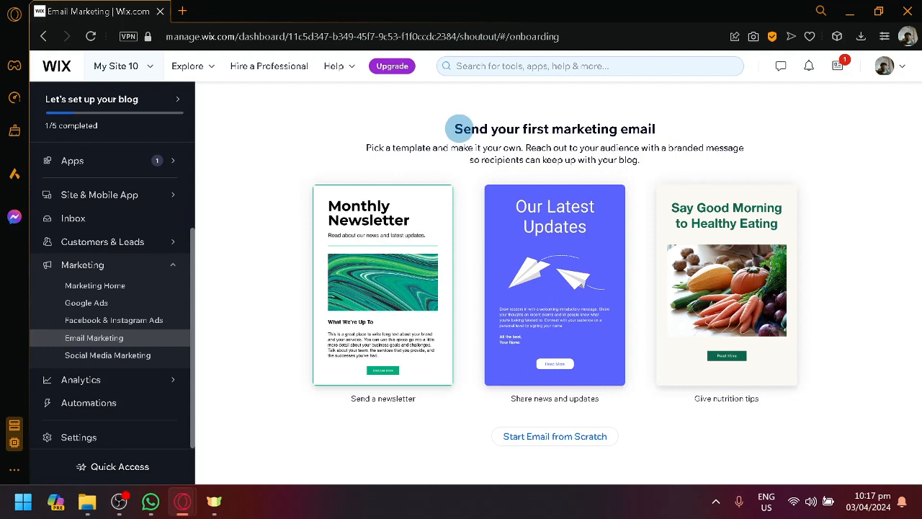
# Step: Examine the three suggested email templates for a newsletter, news and updates, and nutrition tips
pyautogui.moveTo(410, 240)
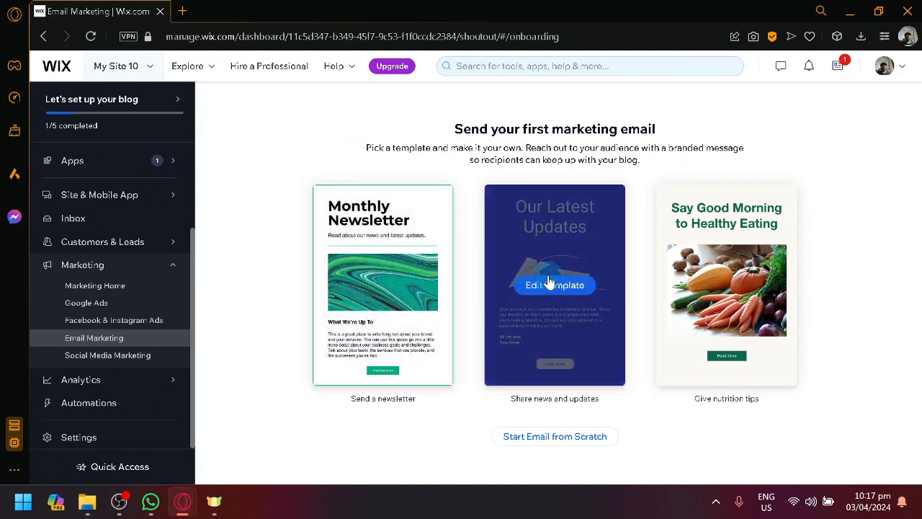
pyautogui.moveTo(568, 319)
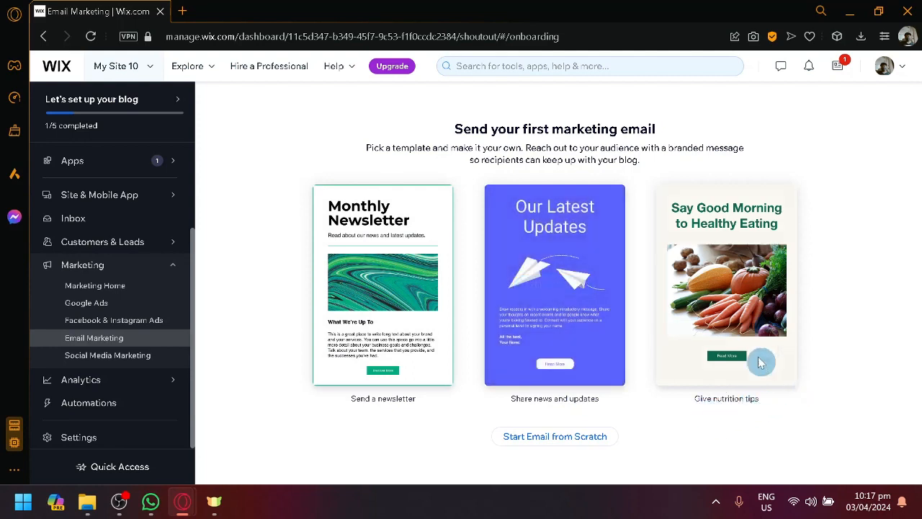
pyautogui.moveTo(742, 309)
pyautogui.moveTo(554, 278)
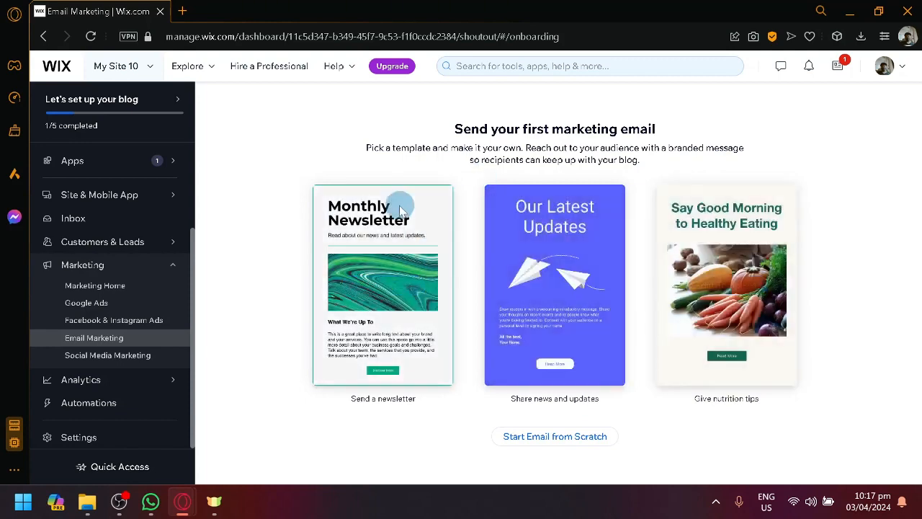
pyautogui.moveTo(445, 342)
pyautogui.moveTo(415, 400); pyautogui.dragTo(346, 405)
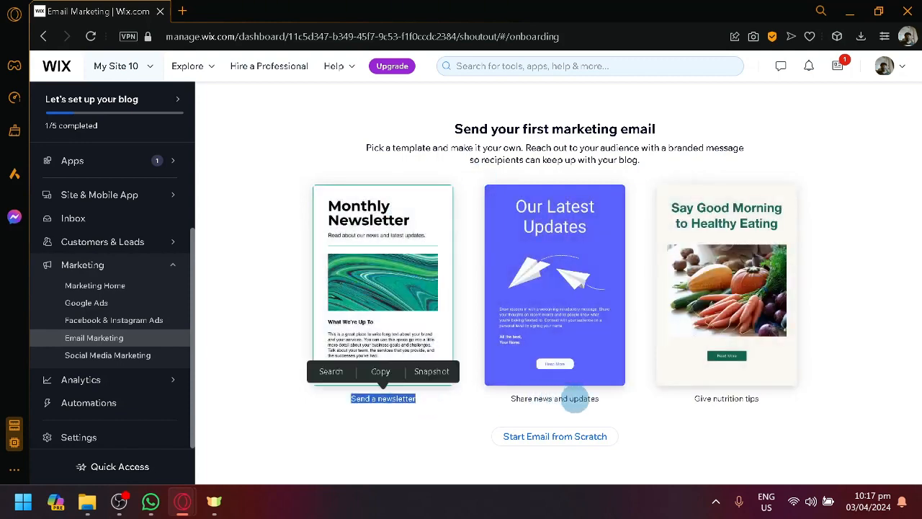
pyautogui.click(587, 410)
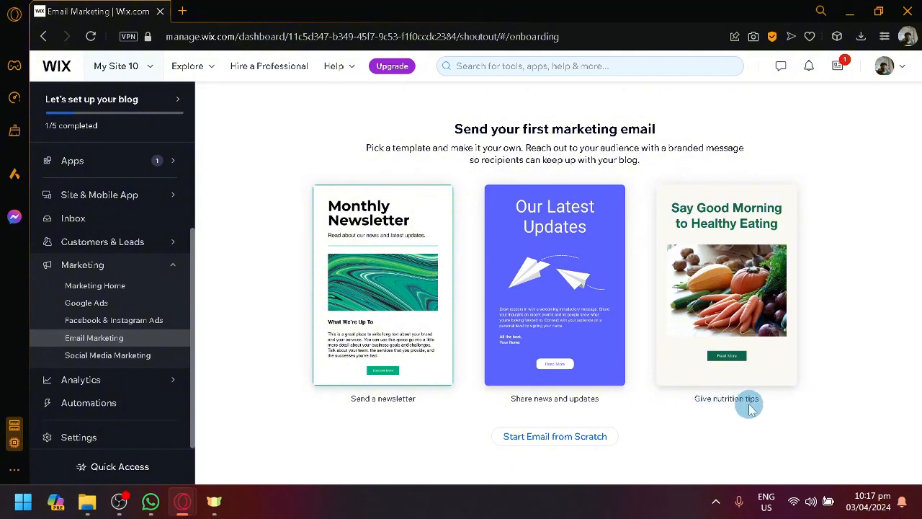
pyautogui.moveTo(719, 232)
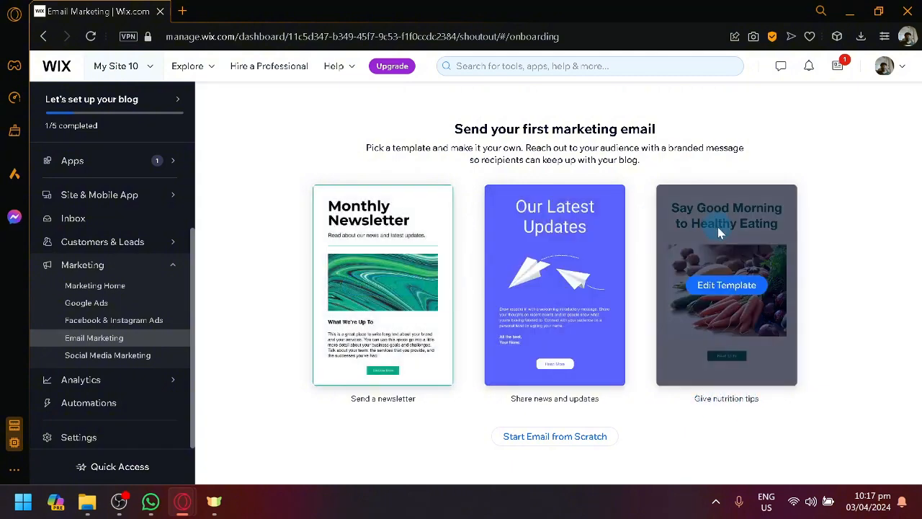
pyautogui.moveTo(322, 235)
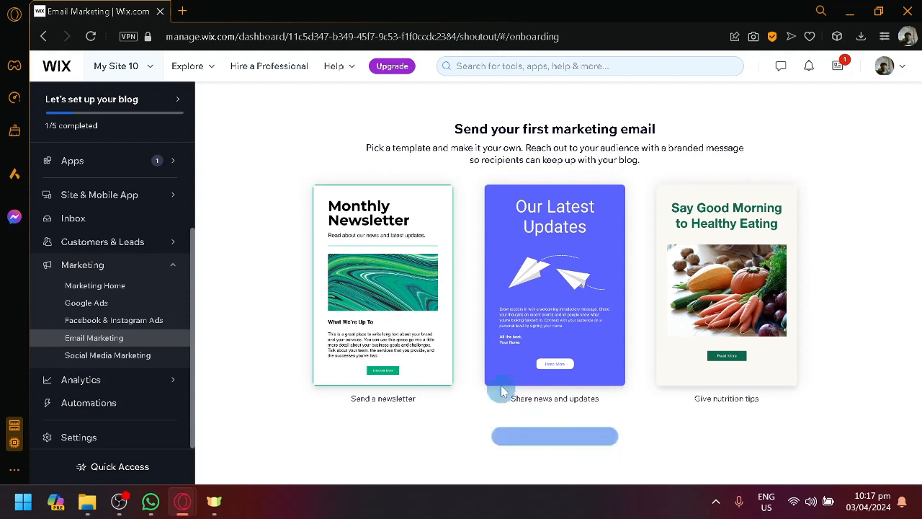
pyautogui.moveTo(428, 294)
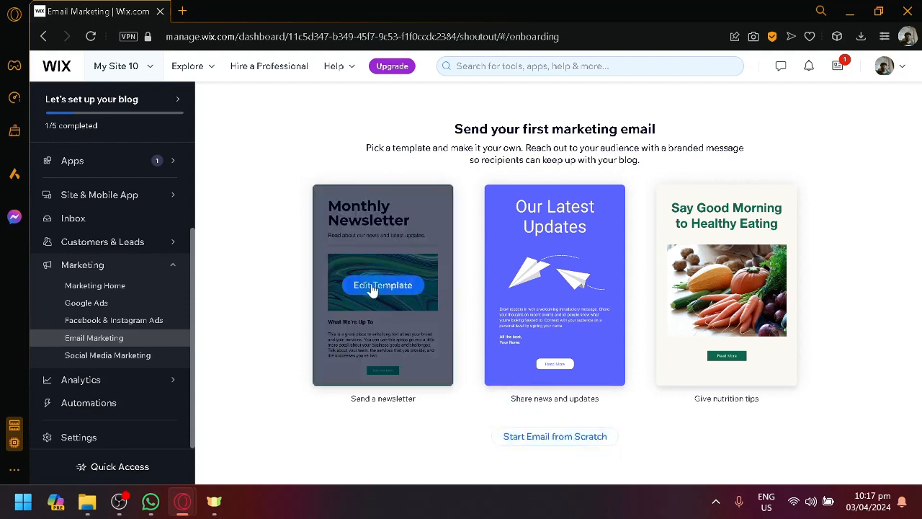
# Step: Open the Monthly Newsletter template for editing, dismiss the introductory design tip, and review the email's content
pyautogui.click(420, 199)
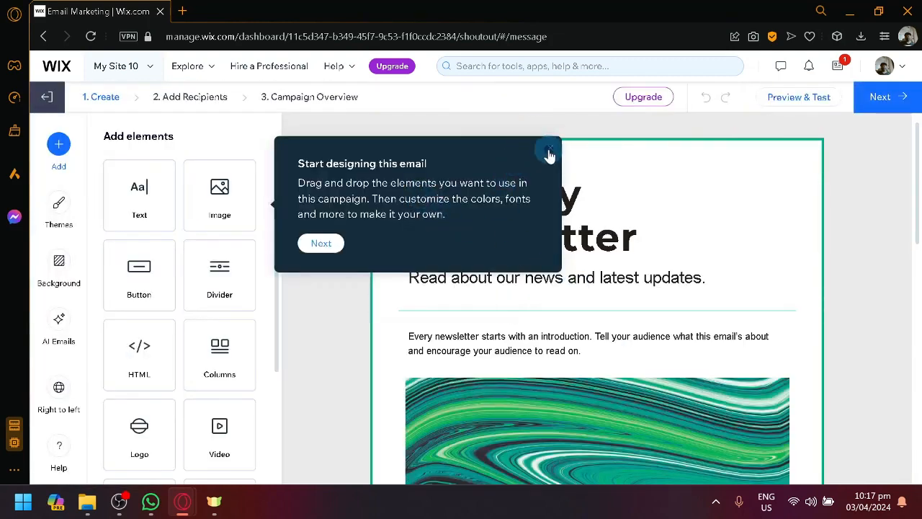
pyautogui.click(549, 153)
pyautogui.scroll(-5, 552, 191)
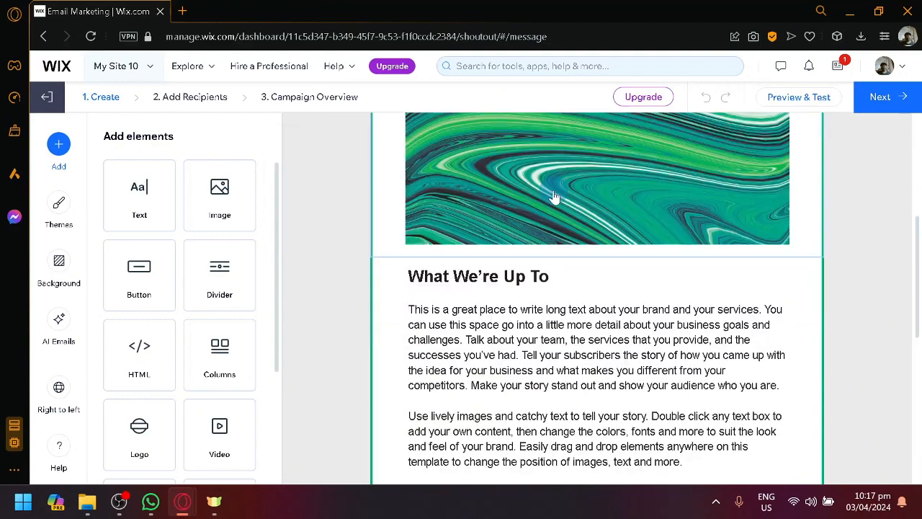
pyautogui.scroll(-6, 553, 199)
pyautogui.scroll(12, 547, 201)
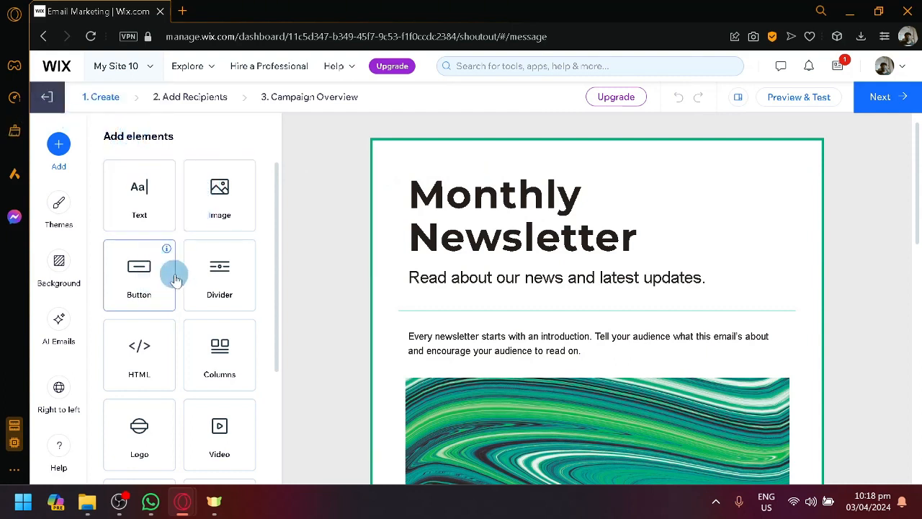
# Step: Look through the elements that can be added to the email and the themes available for it
pyautogui.scroll(-1, 151, 310)
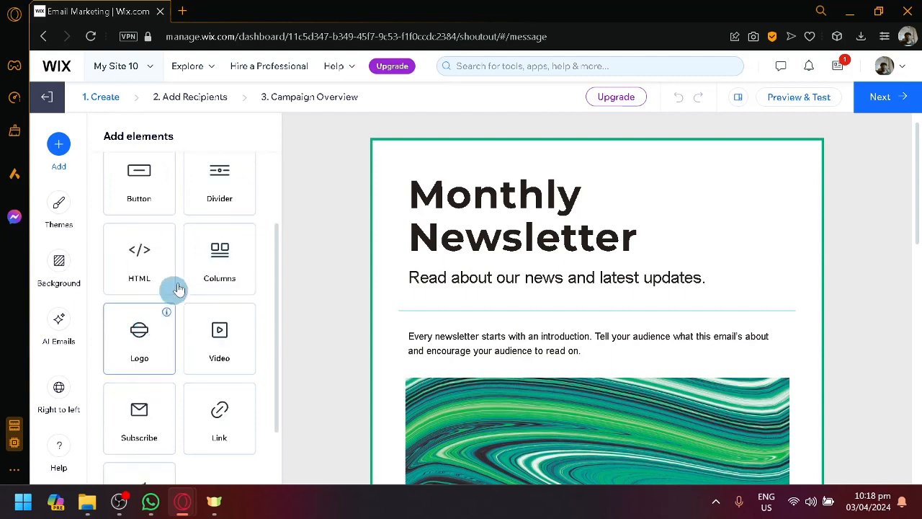
pyautogui.scroll(-1, 191, 343)
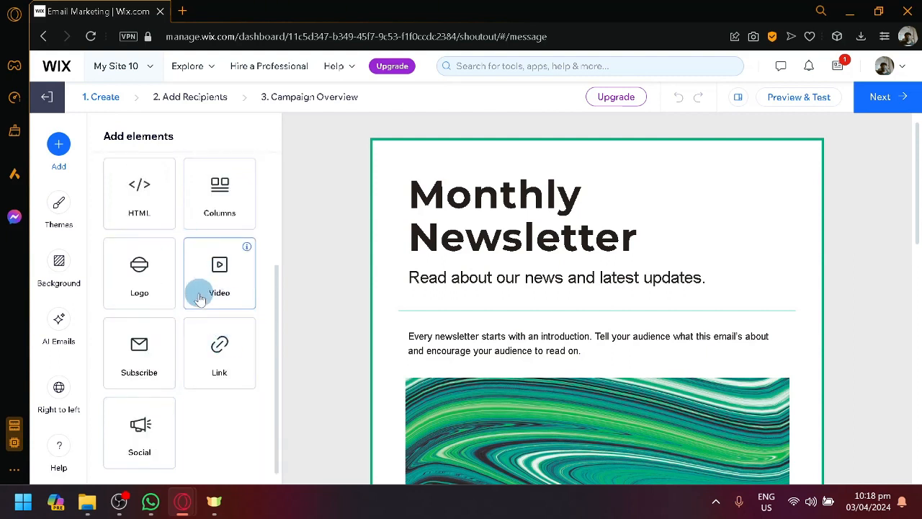
pyautogui.click(60, 207)
pyautogui.scroll(-3, 242, 302)
pyautogui.scroll(-1, 511, 263)
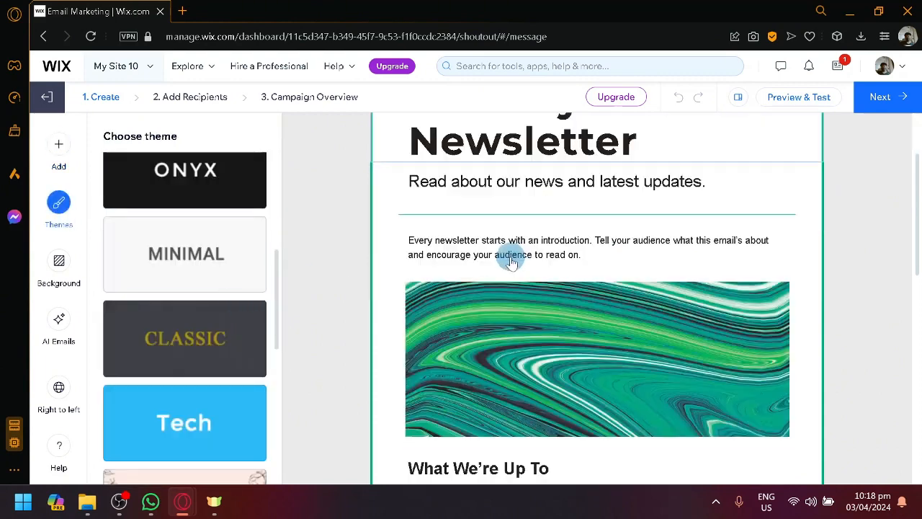
pyautogui.scroll(-1, 512, 263)
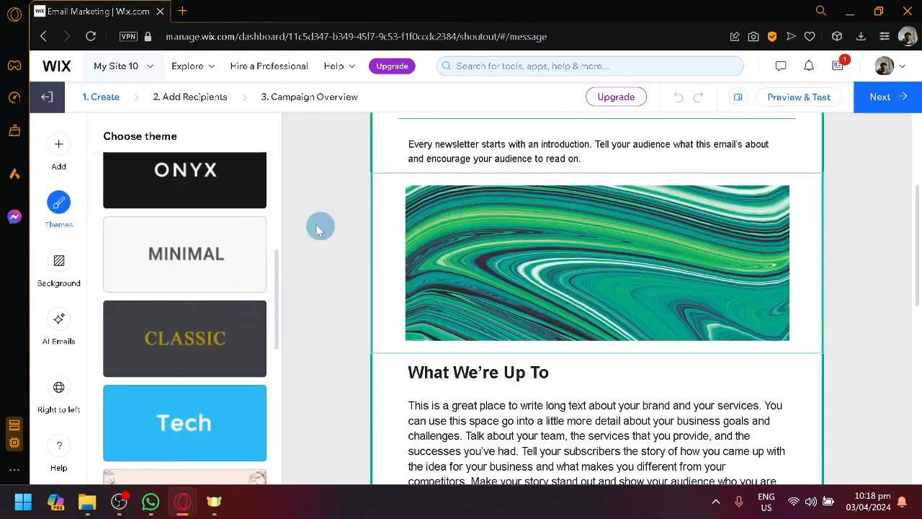
pyautogui.scroll(-5, 209, 285)
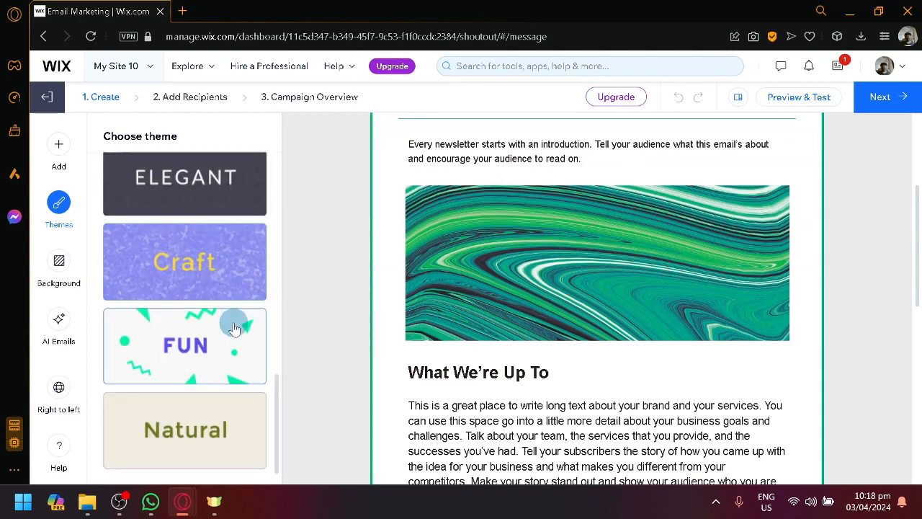
pyautogui.scroll(8, 216, 303)
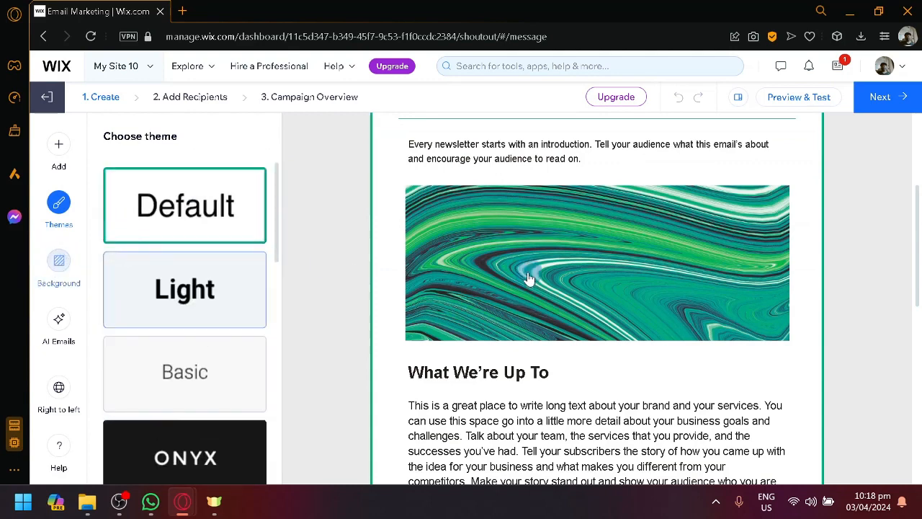
# Step: Try the speckled pattern and the fish pattern as the email's background
pyautogui.click(215, 271)
pyautogui.scroll(2, 803, 289)
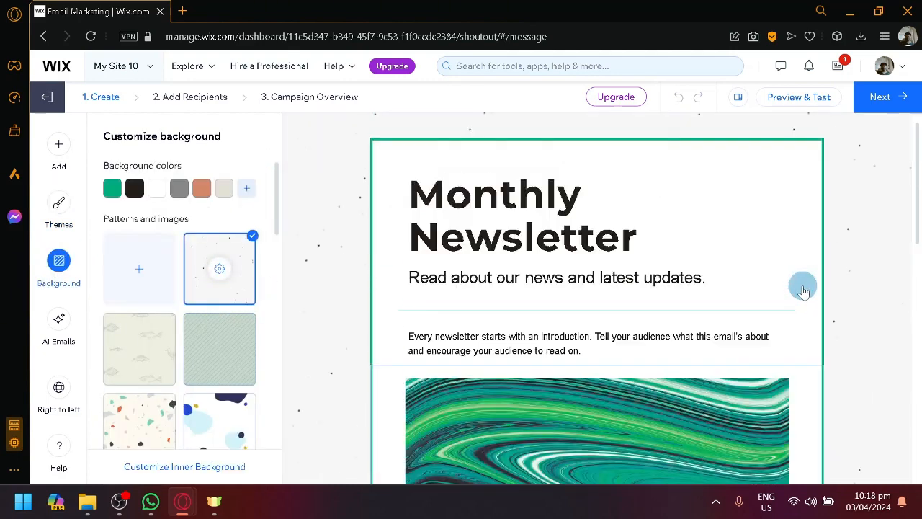
pyautogui.scroll(-3, 461, 270)
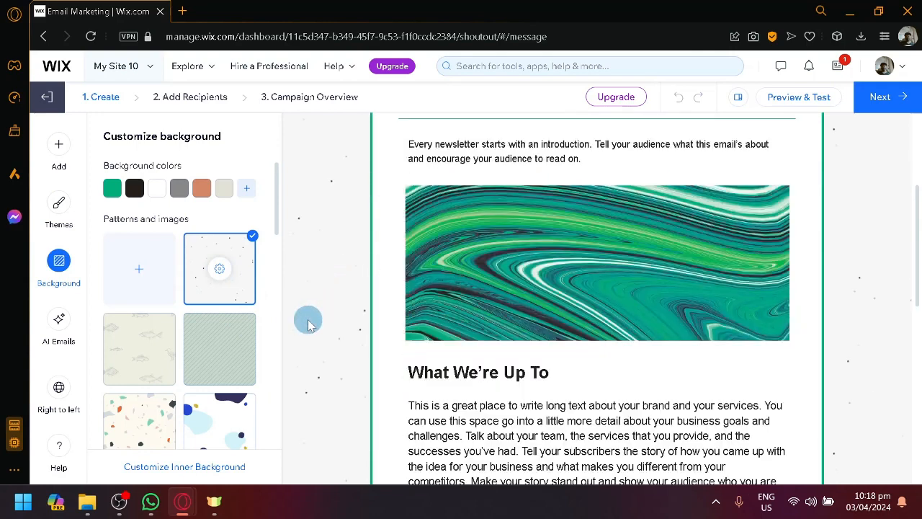
pyautogui.click(133, 362)
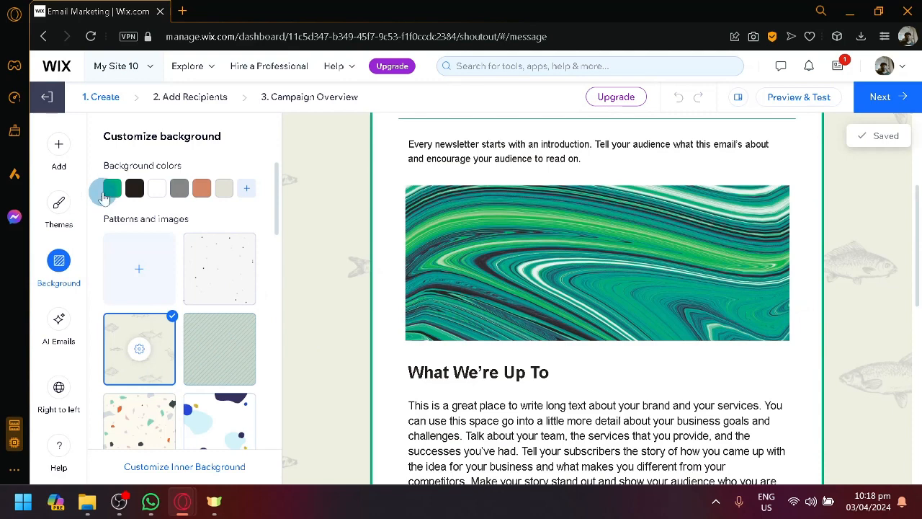
# Step: Set the email's background to the solid green color
pyautogui.click(112, 189)
pyautogui.scroll(2, 753, 350)
pyautogui.scroll(-1, 754, 350)
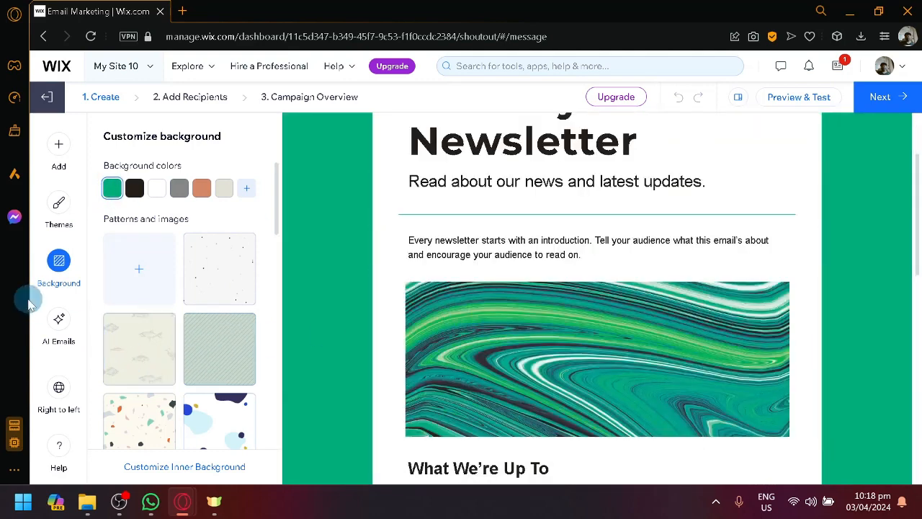
# Step: Examine the business and content fields of the AI Email Generator
pyautogui.click(52, 321)
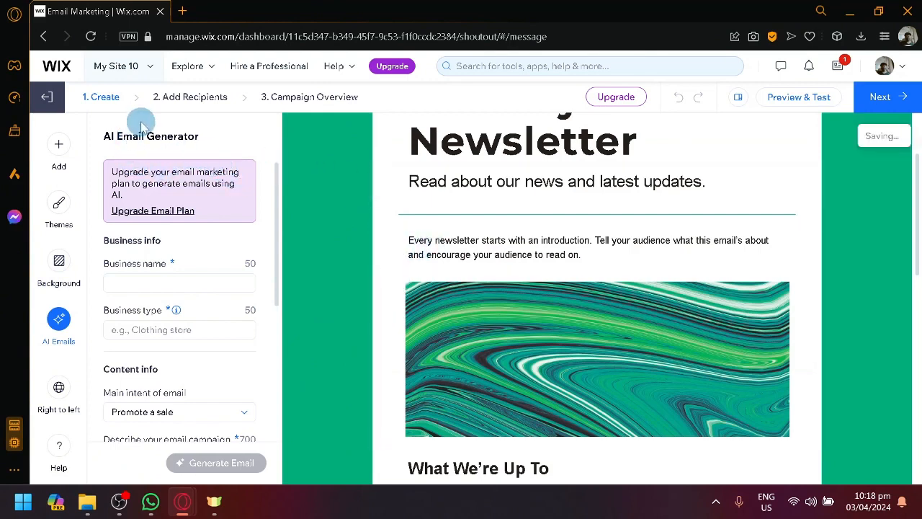
pyautogui.scroll(-1, 183, 267)
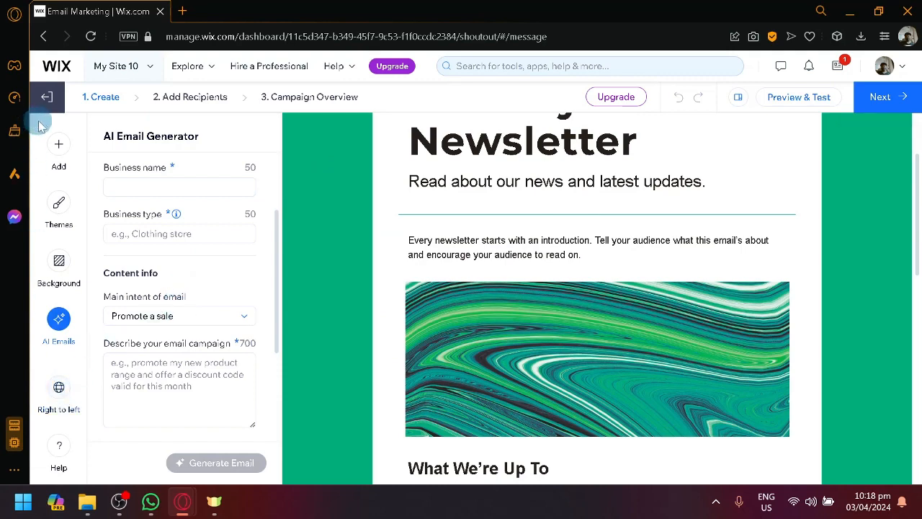
pyautogui.scroll(2, 646, 316)
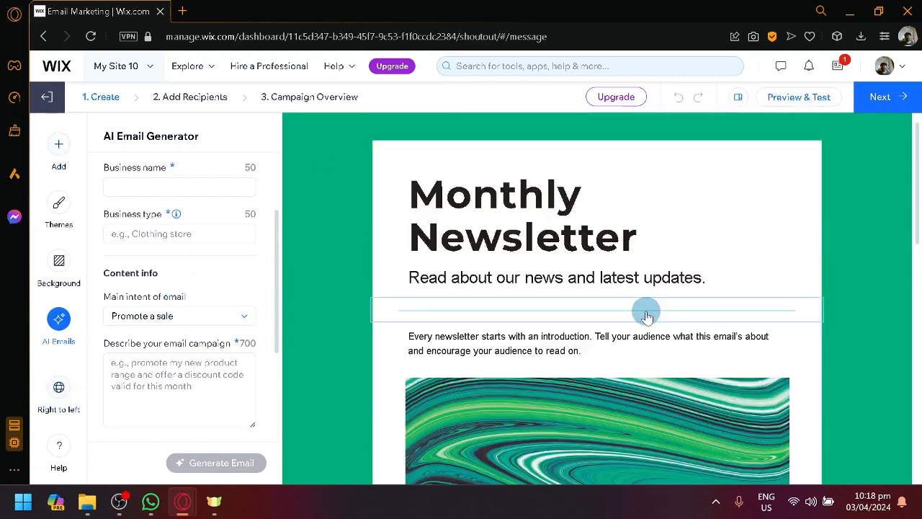
# Step: Add an image element to the newsletter's What We're Up To section
pyautogui.click(60, 149)
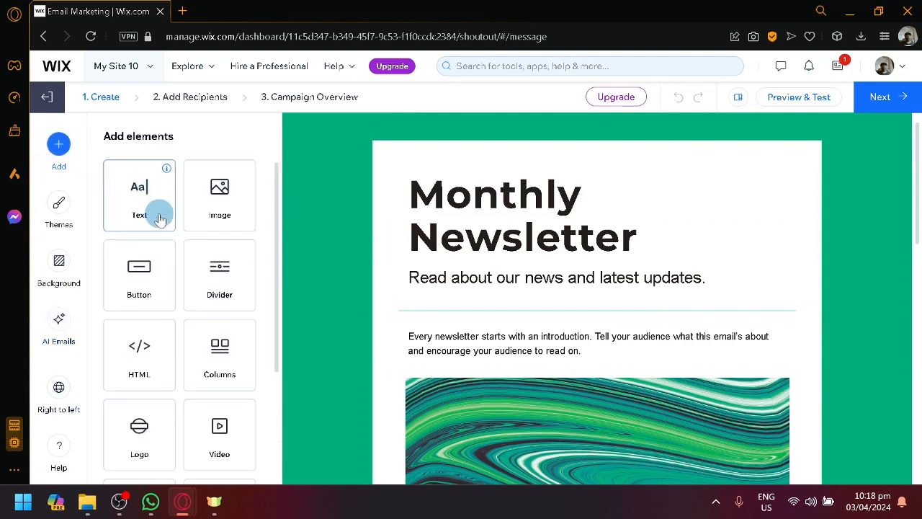
pyautogui.scroll(-5, 432, 292)
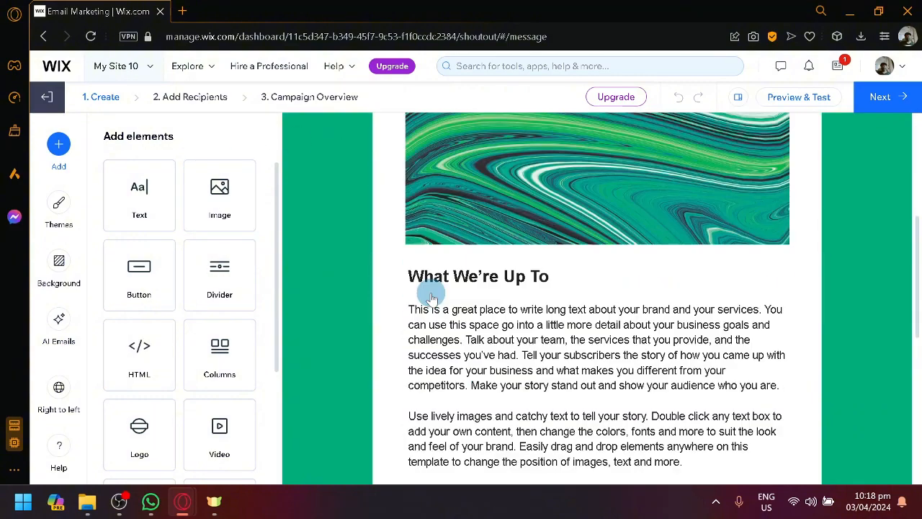
pyautogui.scroll(5, 426, 291)
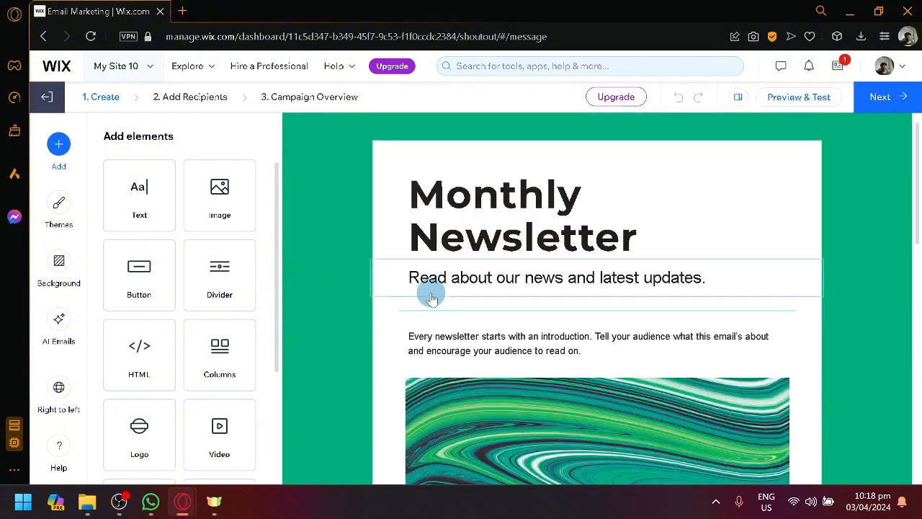
pyautogui.scroll(-4, 350, 263)
pyautogui.scroll(3, 568, 304)
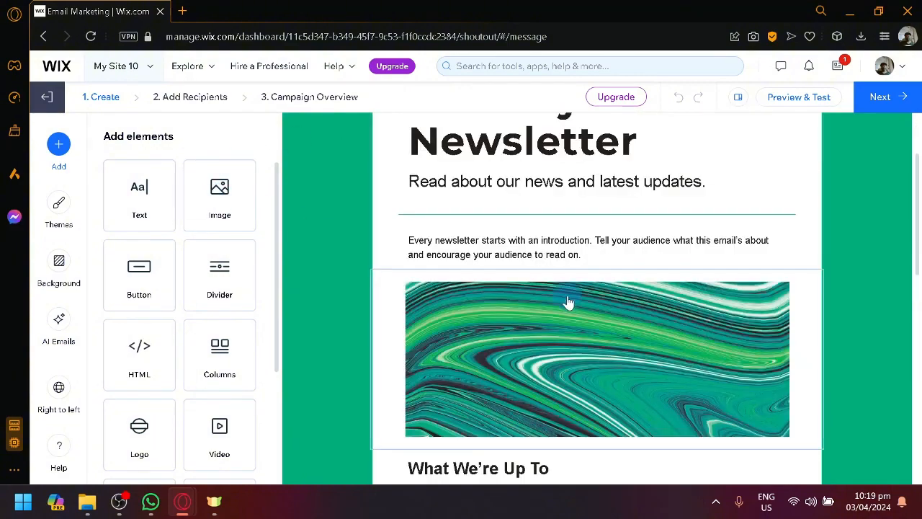
pyautogui.scroll(1, 527, 201)
pyautogui.scroll(-5, 525, 237)
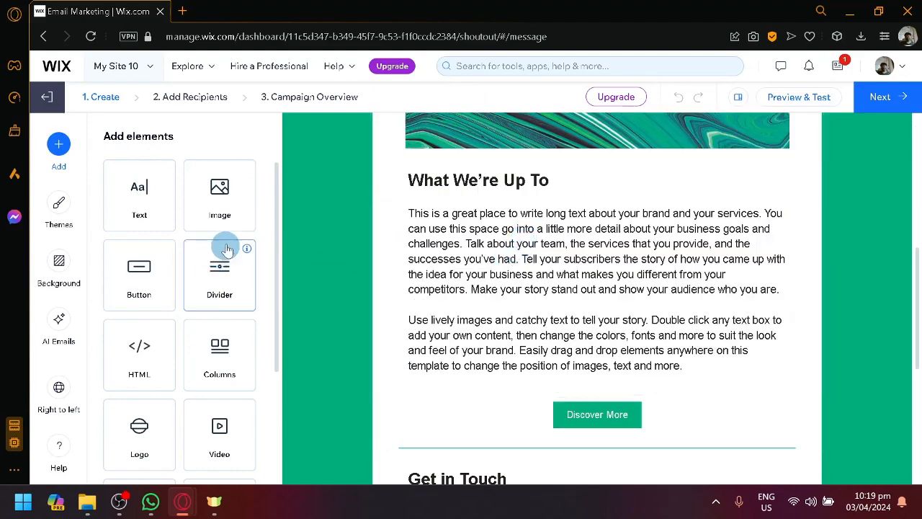
pyautogui.moveTo(220, 205); pyautogui.dragTo(469, 245)
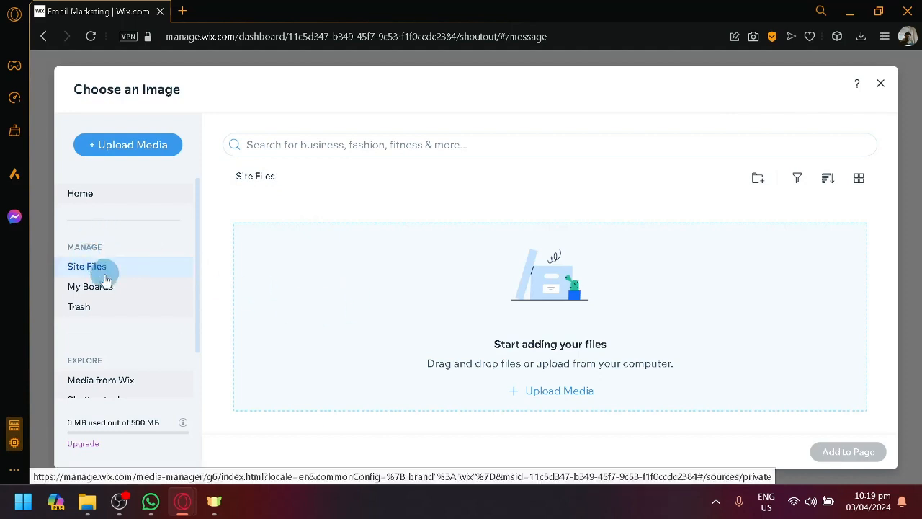
# Step: Check the media upload options, close them, and open the Media from Wix collection to choose the image
pyautogui.click(153, 146)
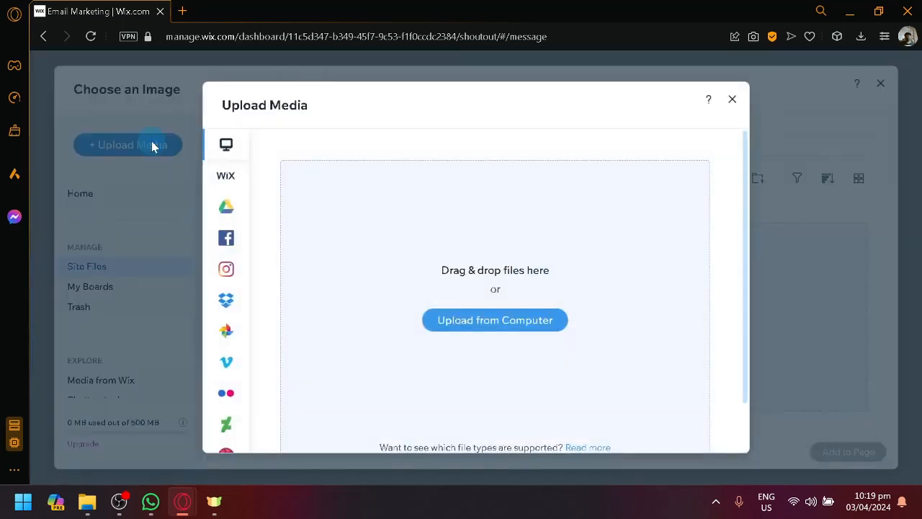
pyautogui.click(732, 104)
pyautogui.scroll(-2, 144, 320)
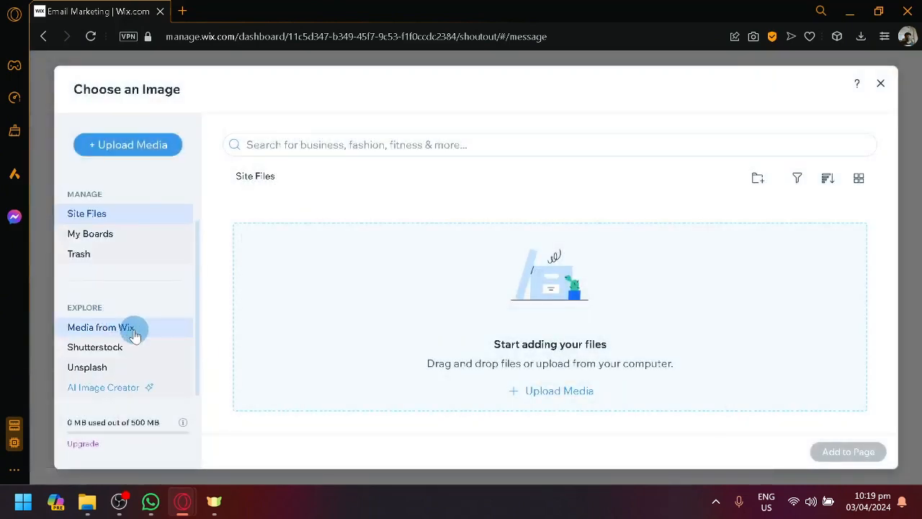
pyautogui.click(135, 335)
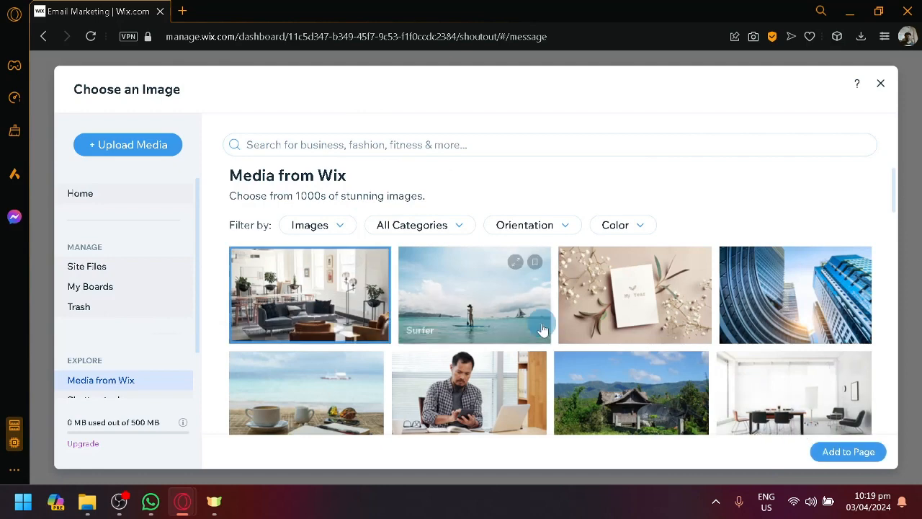
# Step: Insert the Interior Design picture from the Wix media collection into the newsletter's image element
pyautogui.click(368, 296)
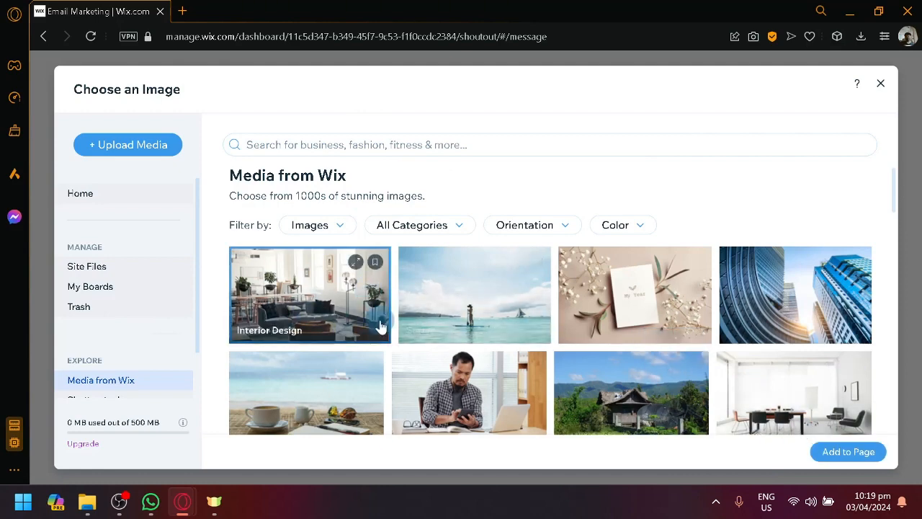
pyautogui.click(825, 454)
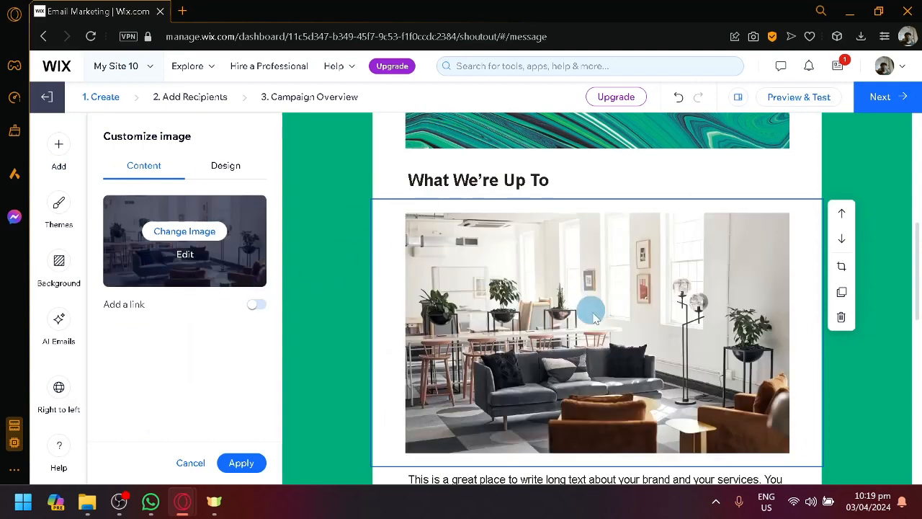
pyautogui.scroll(-2, 597, 324)
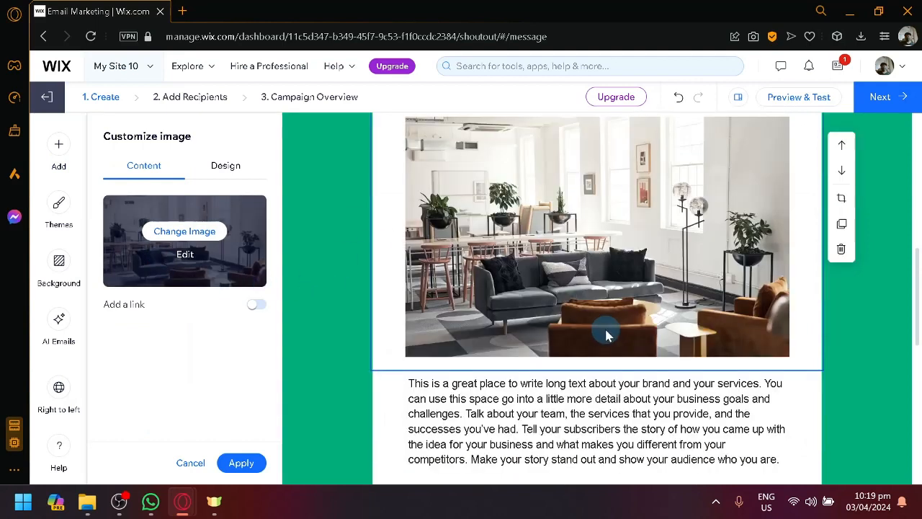
# Step: Add a divider between the interior image and the long text, giving it the leaf format
pyautogui.click(70, 145)
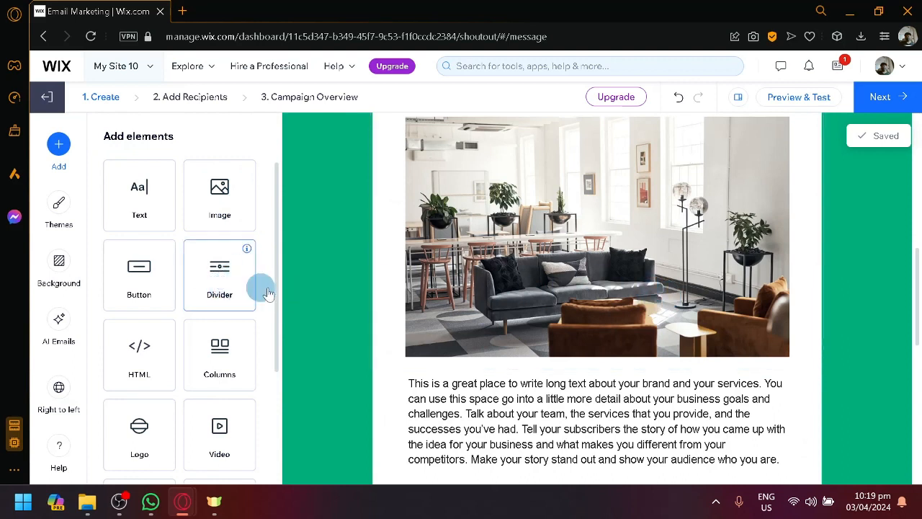
pyautogui.moveTo(266, 293); pyautogui.dragTo(633, 360)
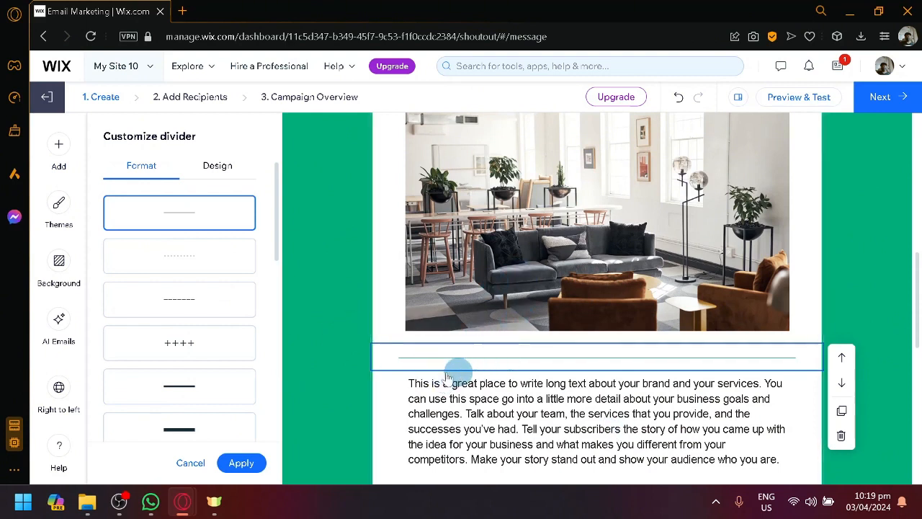
pyautogui.scroll(-5, 179, 354)
pyautogui.click(185, 325)
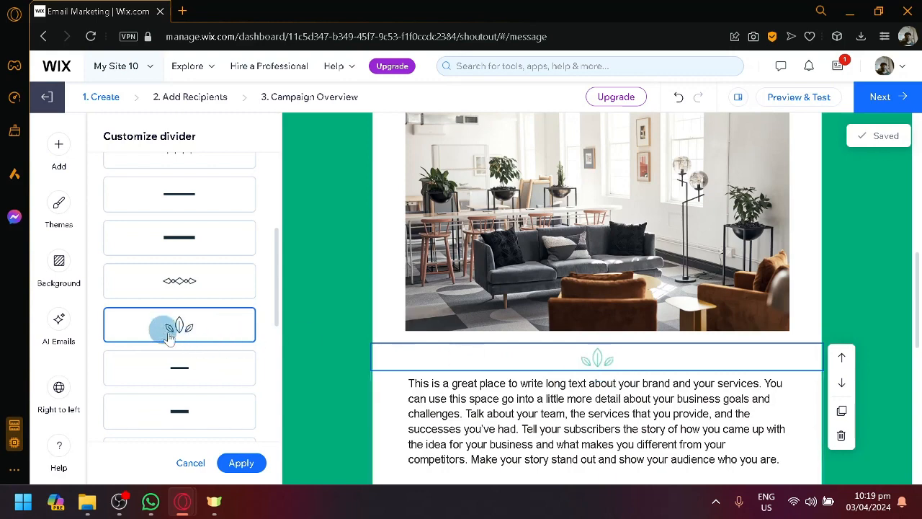
pyautogui.click(242, 463)
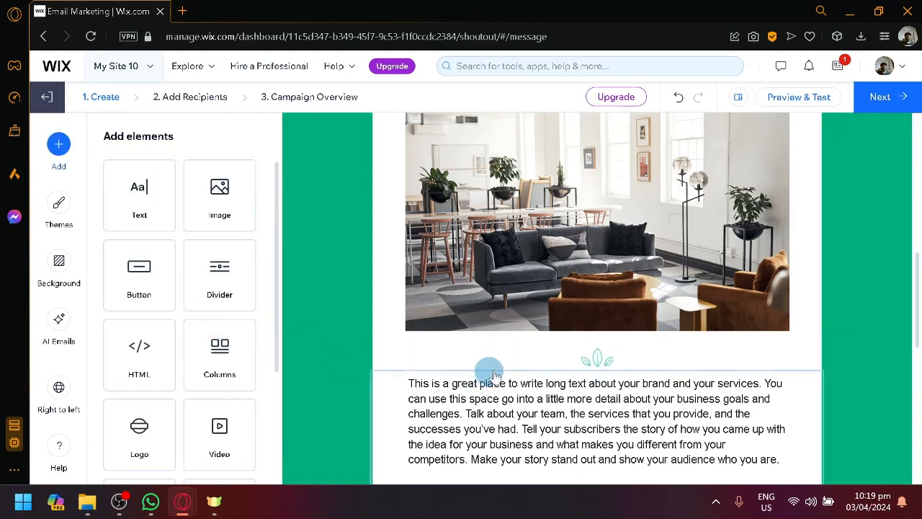
# Step: Add a button element between the interior image and the leaf divider
pyautogui.scroll(3, 488, 368)
pyautogui.scroll(-2, 261, 258)
pyautogui.scroll(-5, 365, 305)
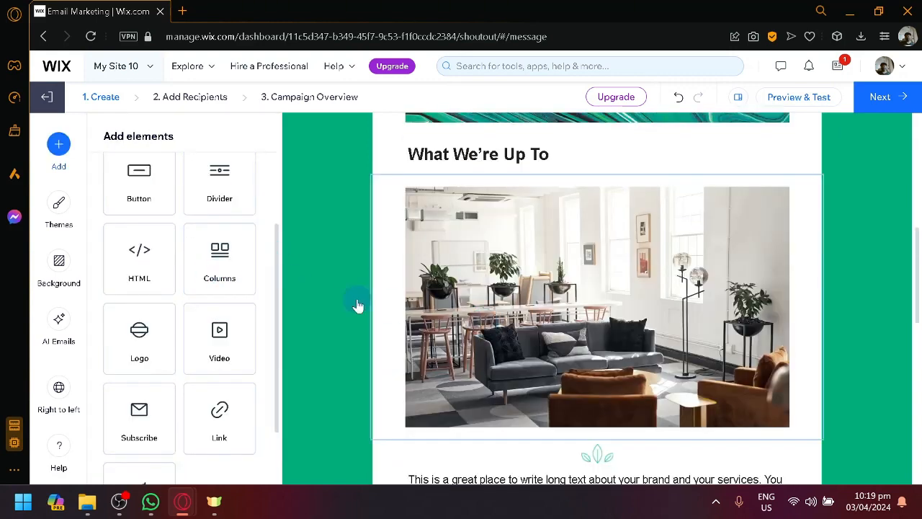
pyautogui.moveTo(126, 173); pyautogui.dragTo(590, 299)
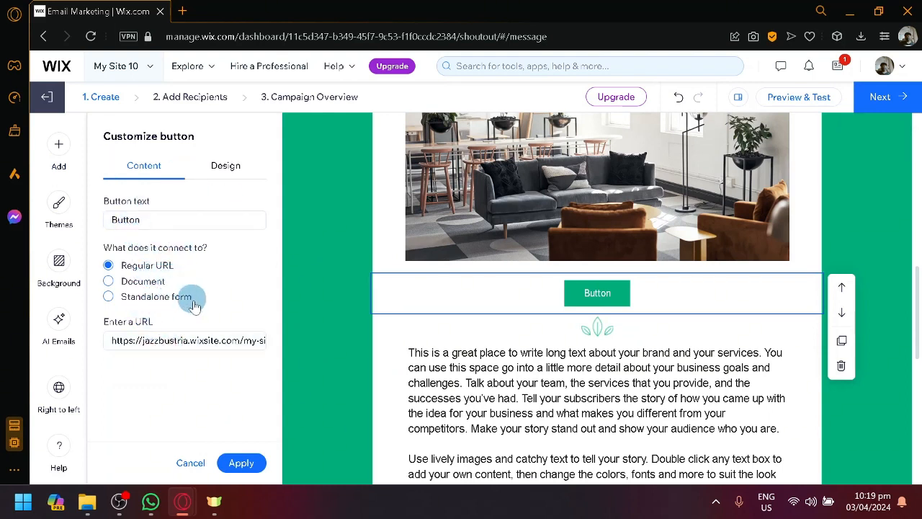
# Step: Set the new button's border width to 7 px and its corners to rounded at 30 px, and apply the design
pyautogui.click(231, 171)
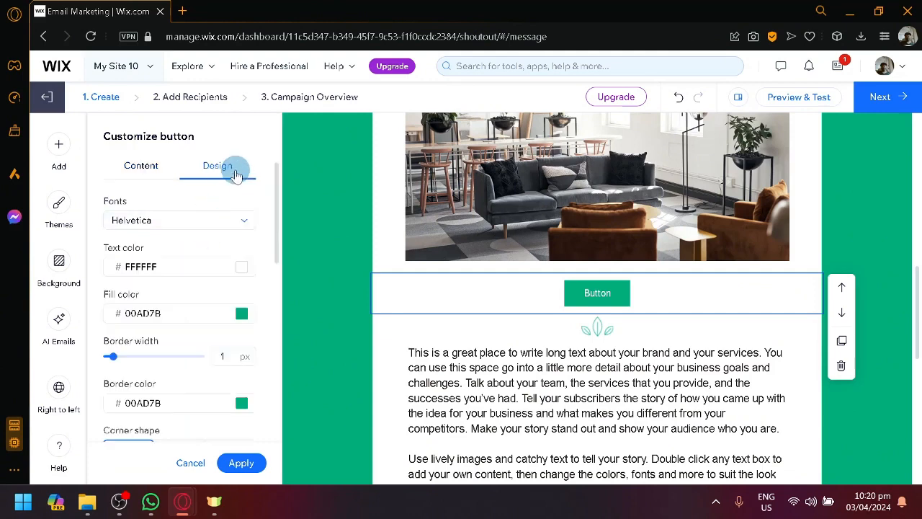
pyautogui.scroll(-2, 208, 288)
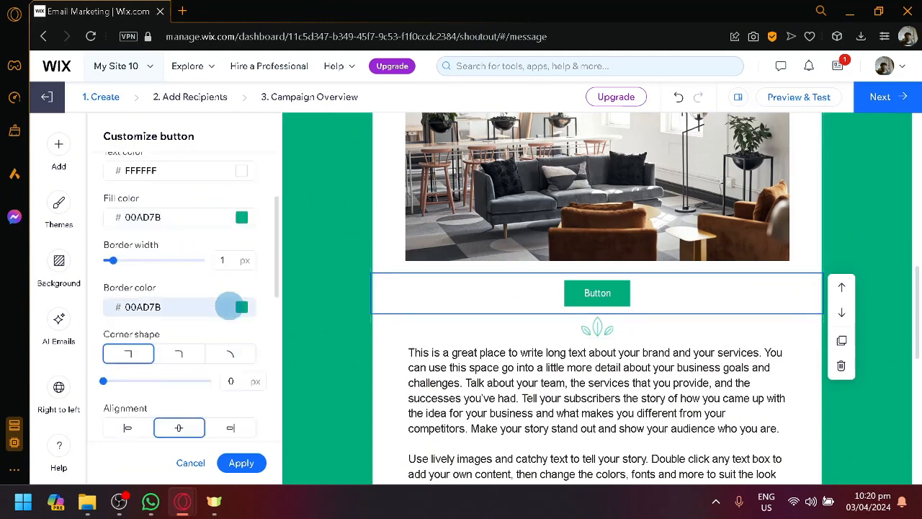
pyautogui.moveTo(113, 260); pyautogui.dragTo(173, 260)
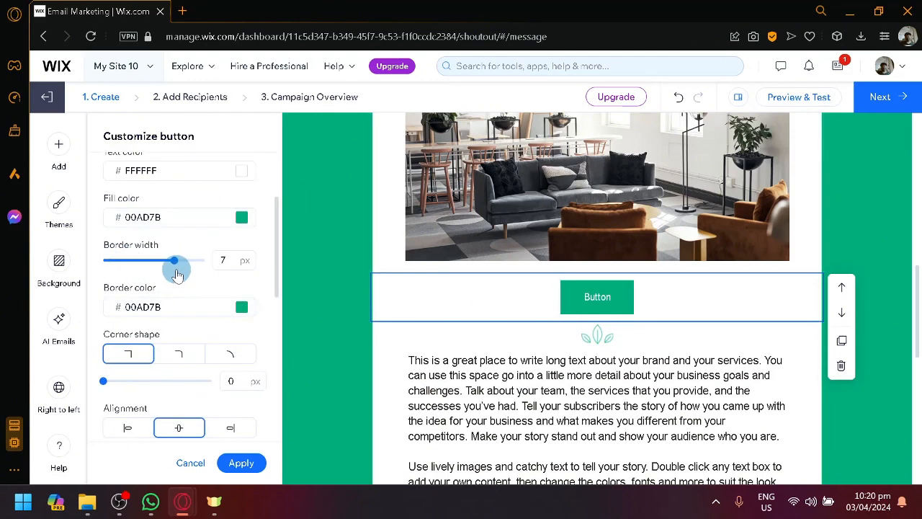
pyautogui.click(175, 354)
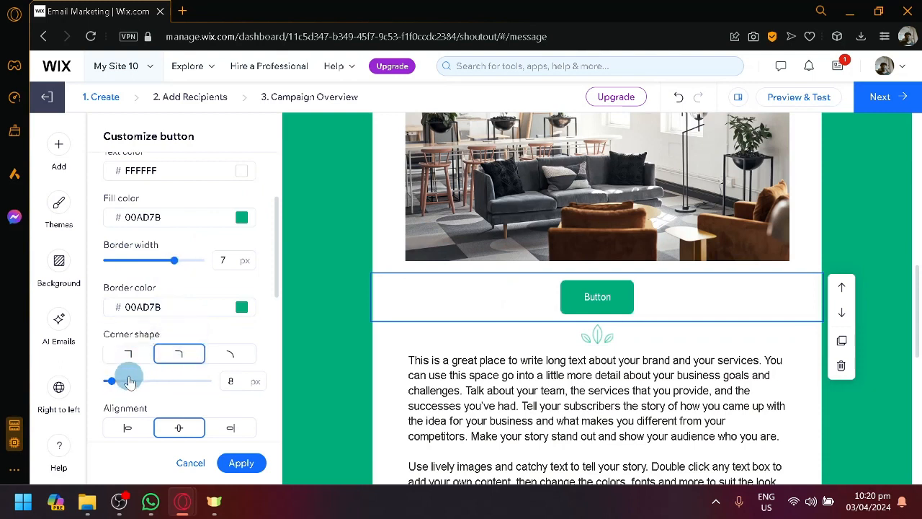
pyautogui.moveTo(165, 377); pyautogui.dragTo(136, 381)
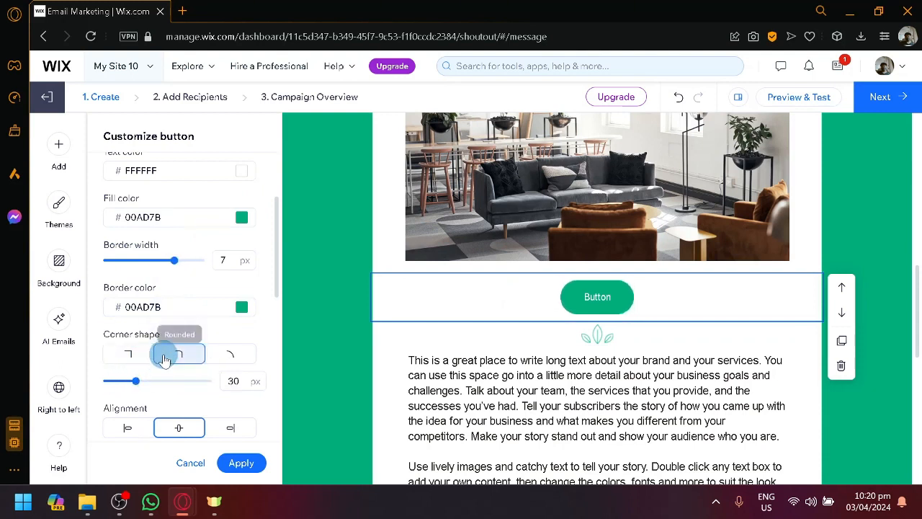
pyautogui.scroll(-4, 173, 346)
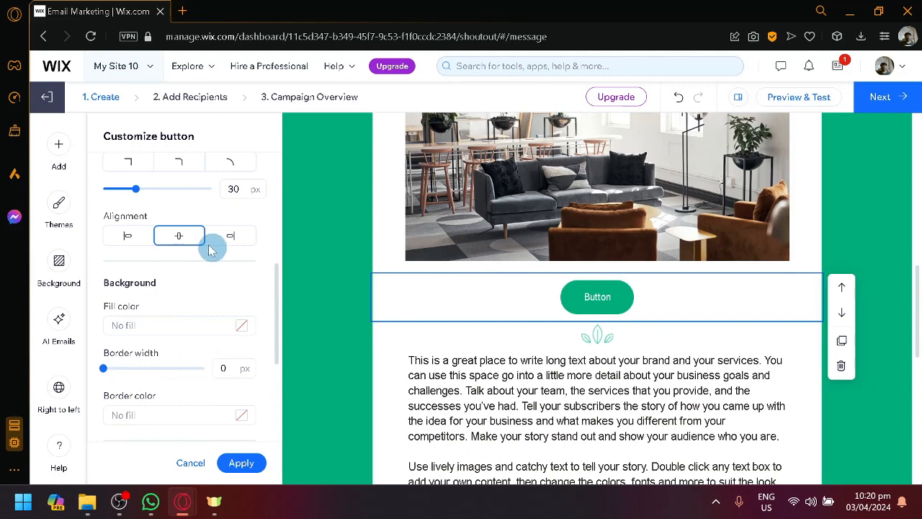
pyautogui.scroll(-2, 160, 231)
pyautogui.scroll(-2, 160, 231)
pyautogui.scroll(6, 162, 238)
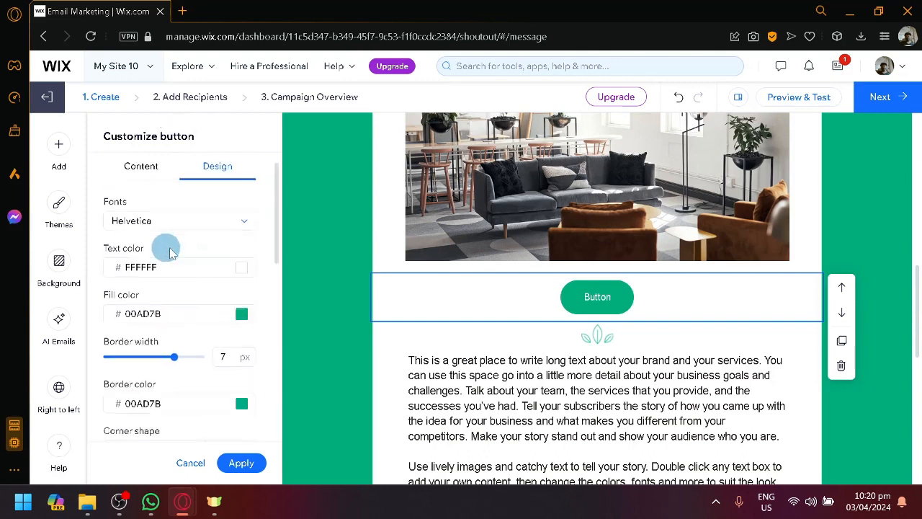
pyautogui.click(160, 171)
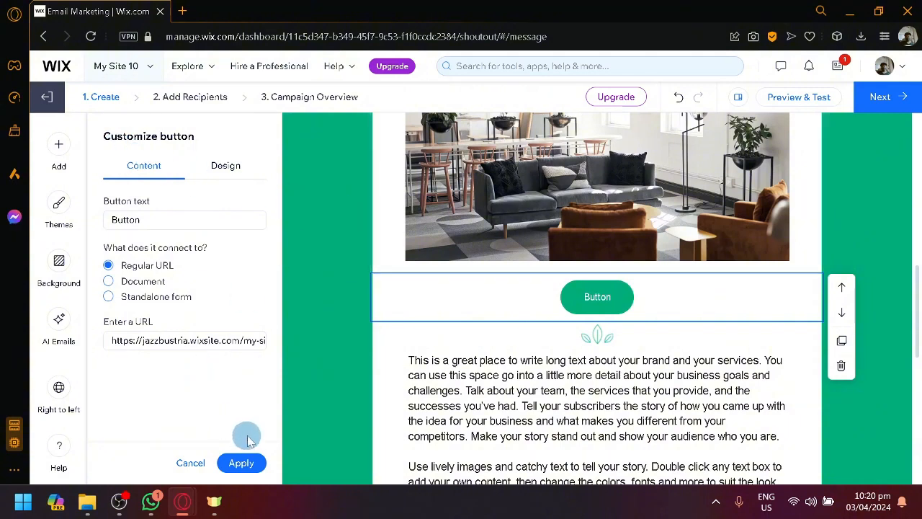
pyautogui.click(244, 456)
pyautogui.scroll(-1, 484, 345)
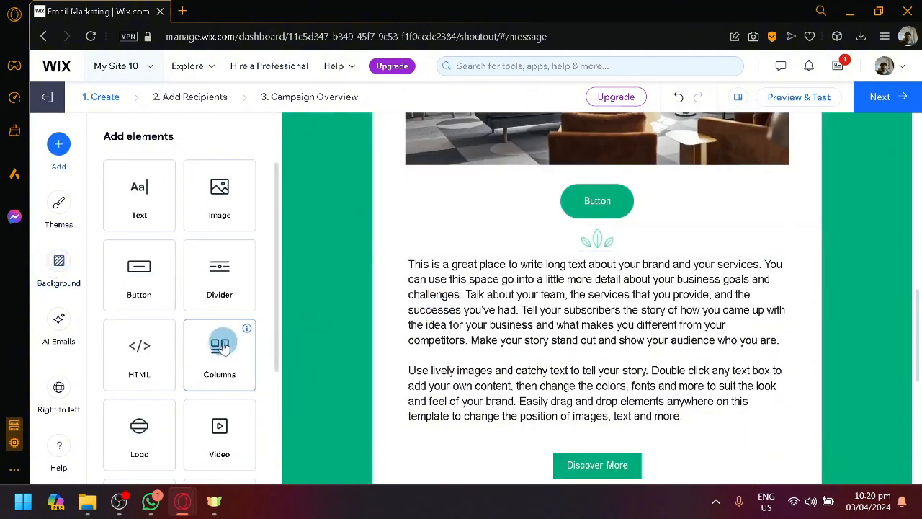
pyautogui.moveTo(136, 383); pyautogui.dragTo(530, 275)
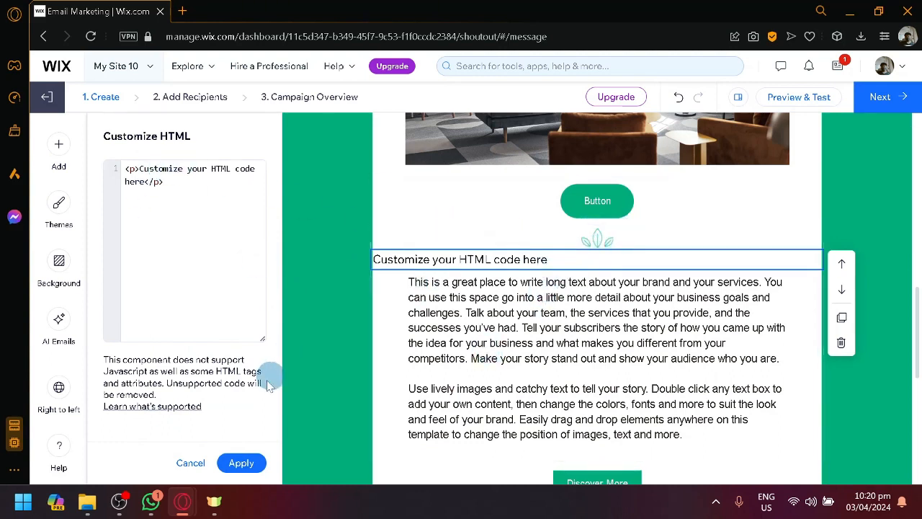
pyautogui.click(198, 464)
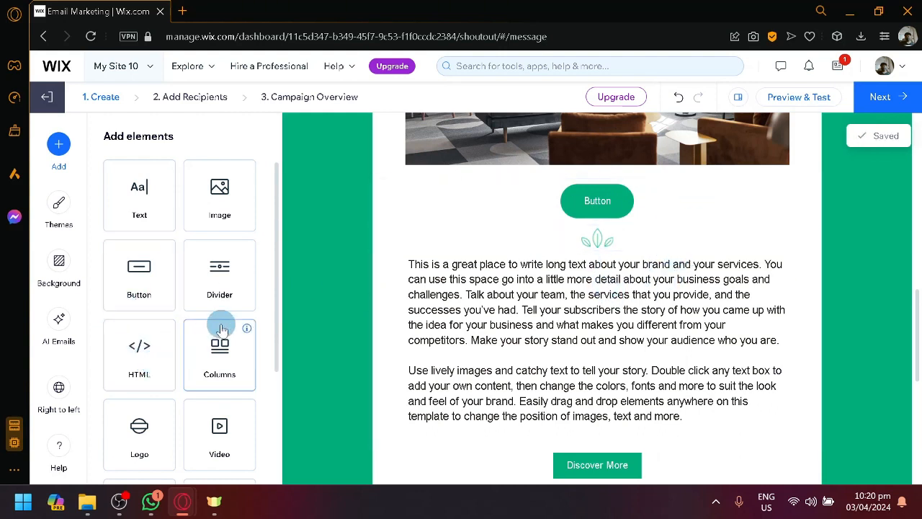
pyautogui.scroll(-1, 221, 326)
pyautogui.moveTo(127, 358); pyautogui.dragTo(613, 253)
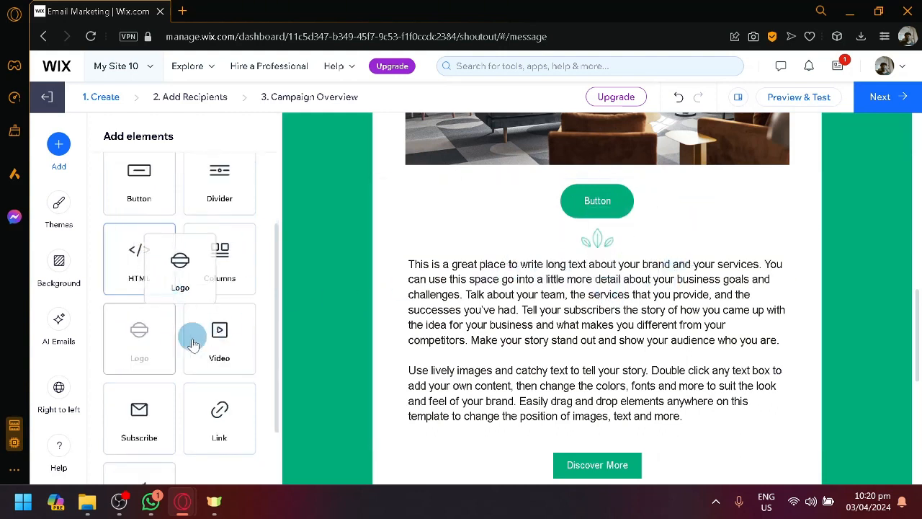
# Step: Add a subscribe form between the leaf divider and the long text
pyautogui.scroll(-1, 194, 364)
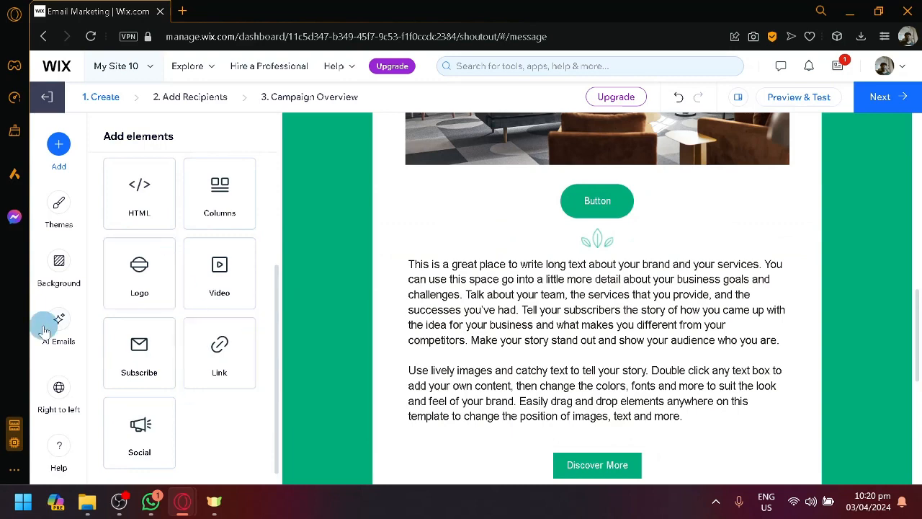
pyautogui.moveTo(151, 353); pyautogui.dragTo(590, 275)
pyautogui.scroll(1, 637, 283)
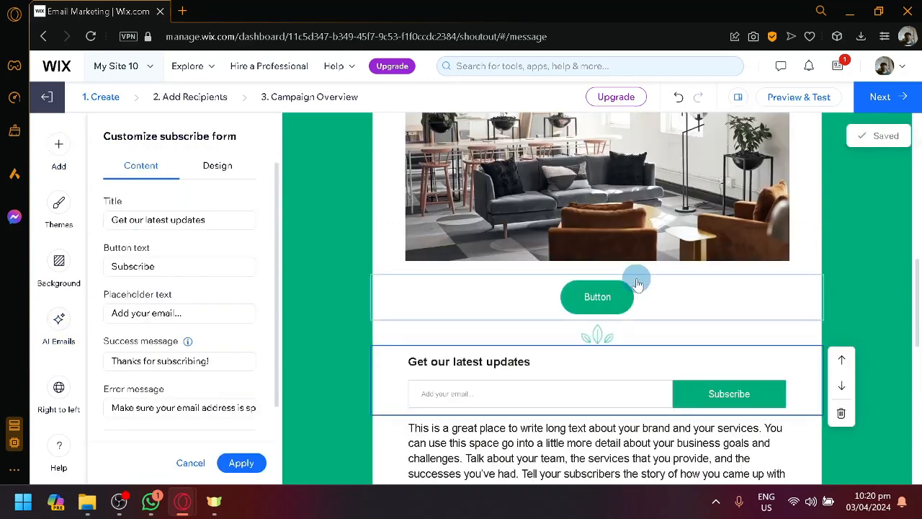
# Step: Overwrite parts of the long text below the subscribe form with the sample characters "awdadw" and "esfesk"
pyautogui.scroll(5, 638, 279)
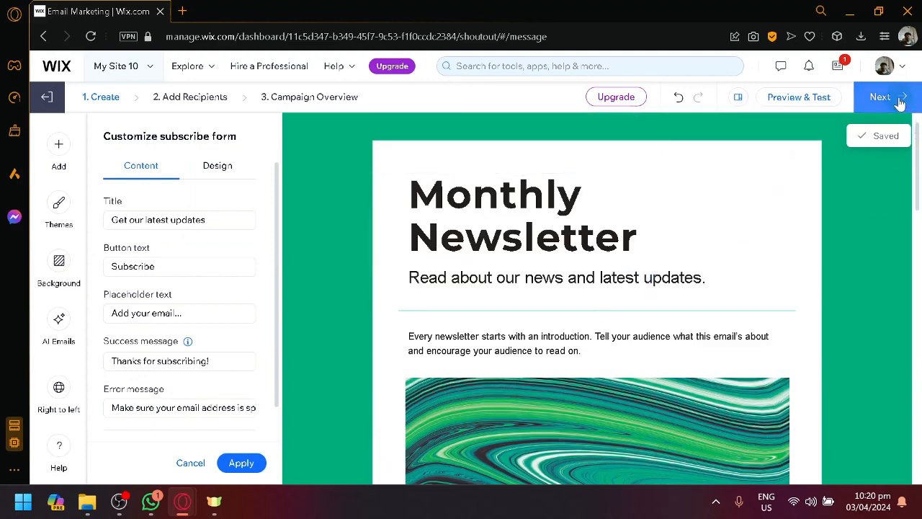
pyautogui.scroll(-10, 778, 261)
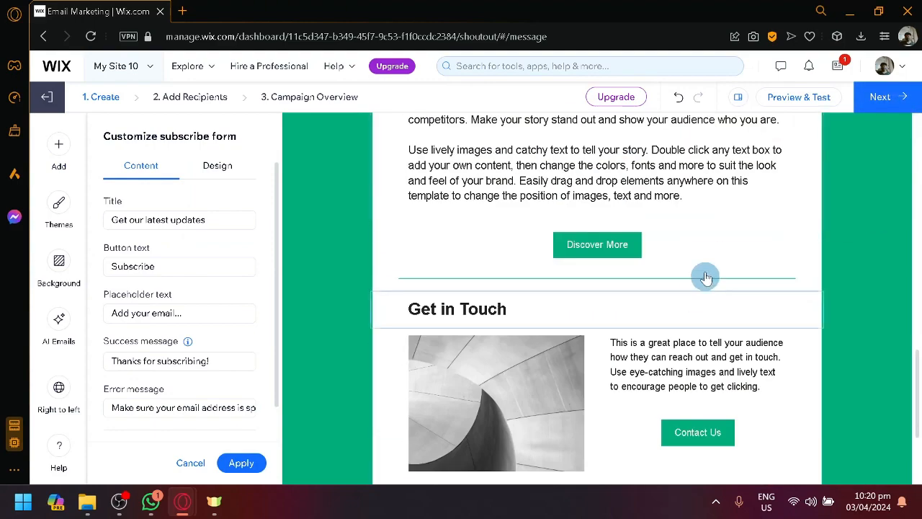
pyautogui.scroll(3, 706, 277)
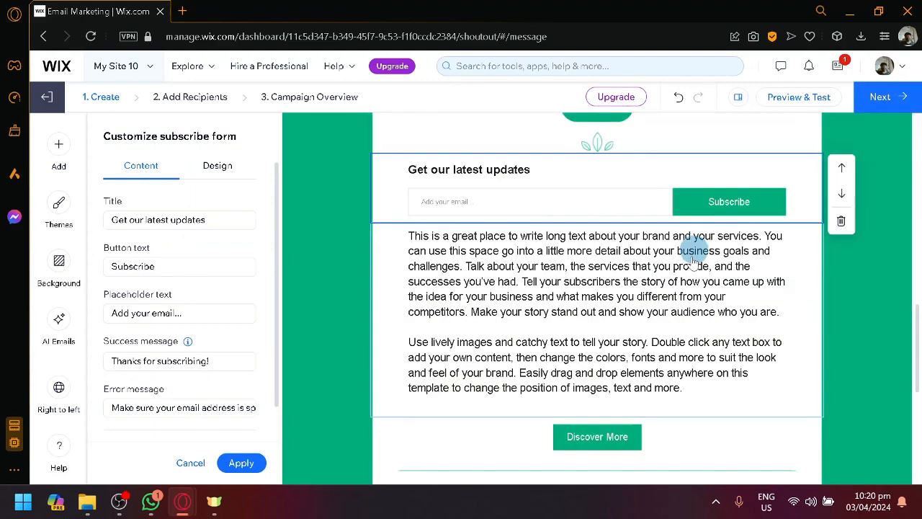
pyautogui.click(631, 282)
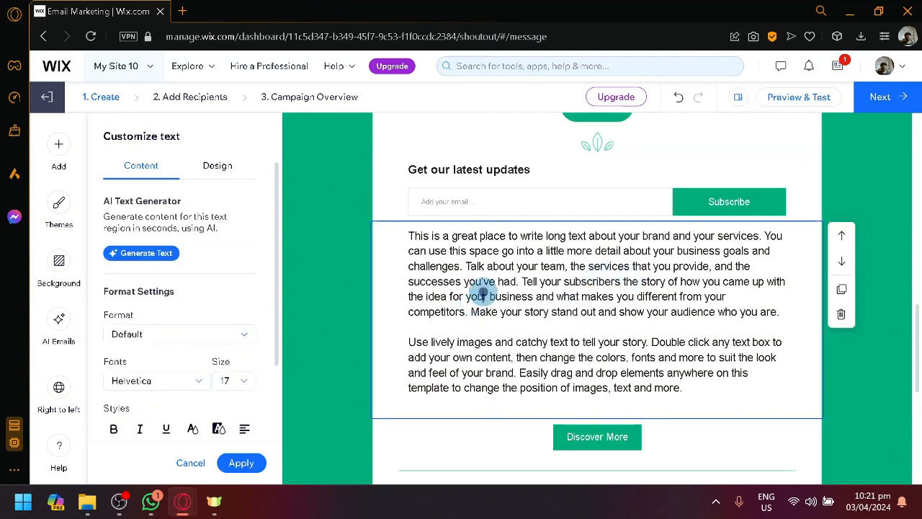
pyautogui.write('awdadw')
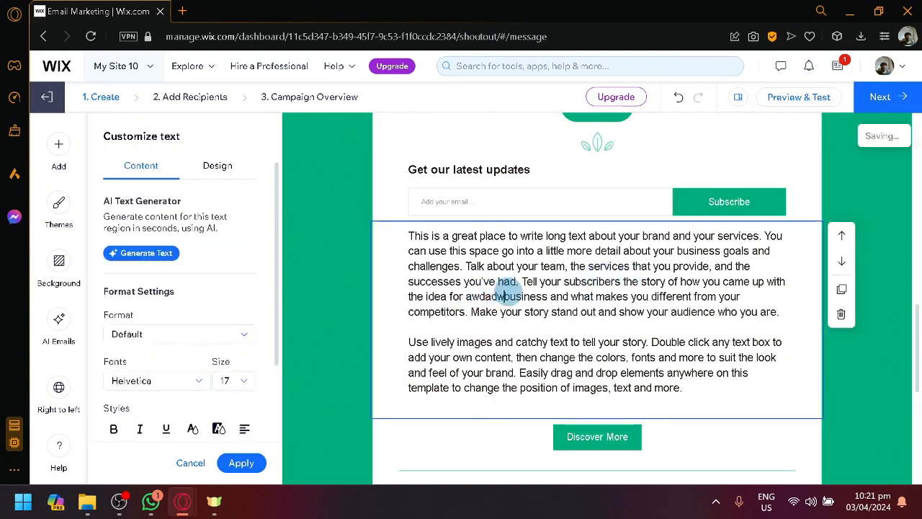
pyautogui.moveTo(516, 296); pyautogui.dragTo(692, 339)
pyautogui.write('esfesk')
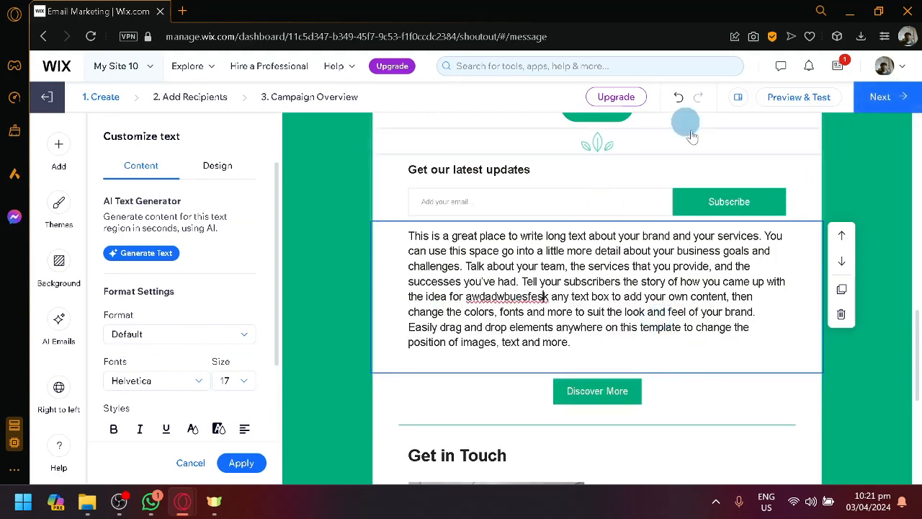
# Step: Proceed to the campaign's recipients and select the All and Members labels
pyautogui.scroll(-3, 710, 195)
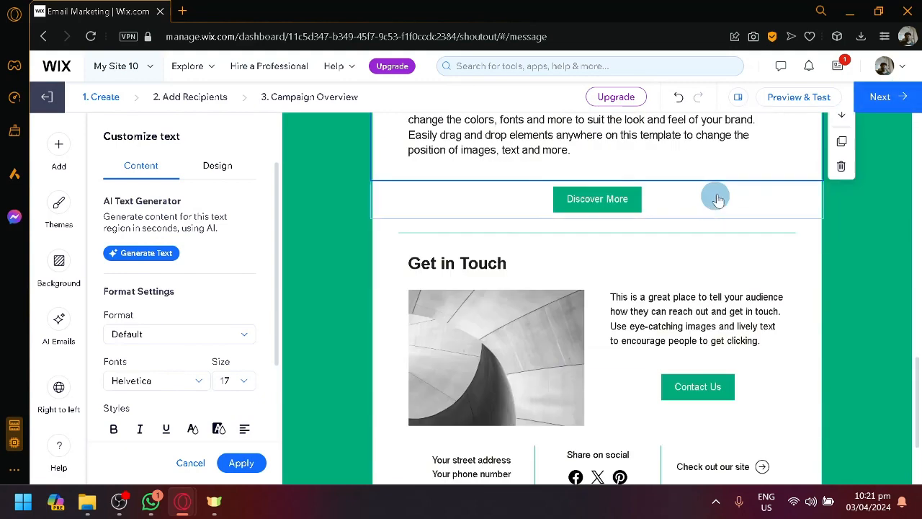
pyautogui.click(881, 97)
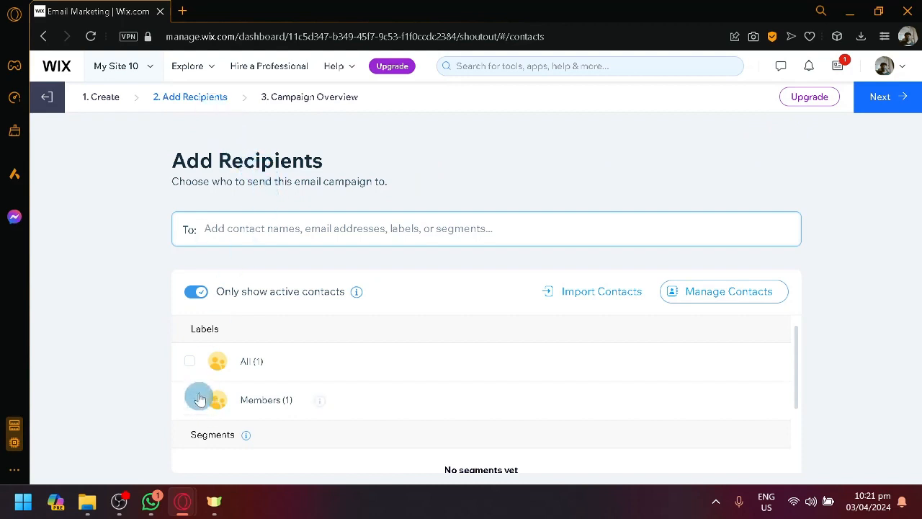
pyautogui.click(191, 364)
pyautogui.click(189, 401)
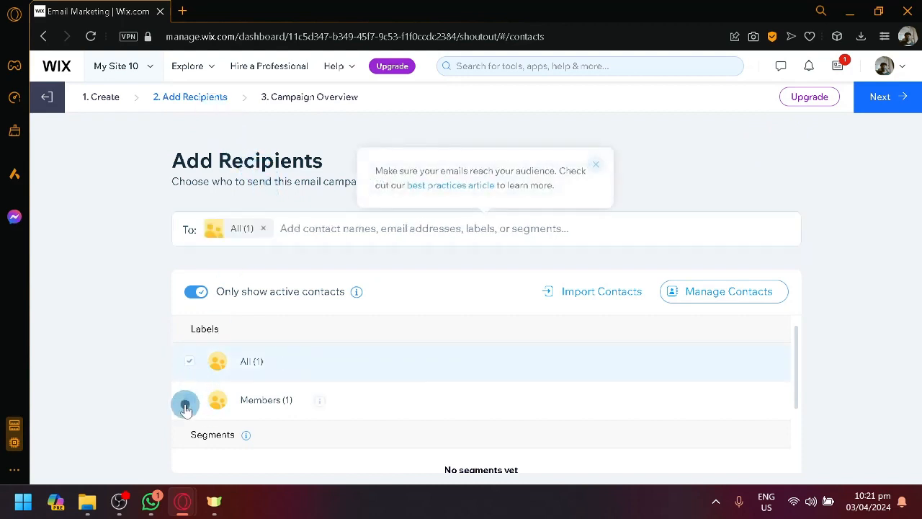
pyautogui.rightClick(761, 294)
pyautogui.click(667, 135)
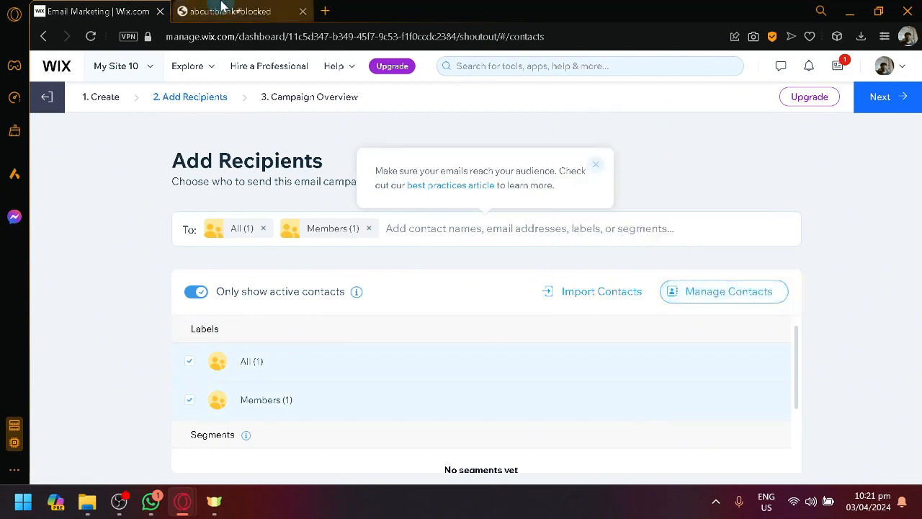
pyautogui.click(222, 7)
pyautogui.click(303, 10)
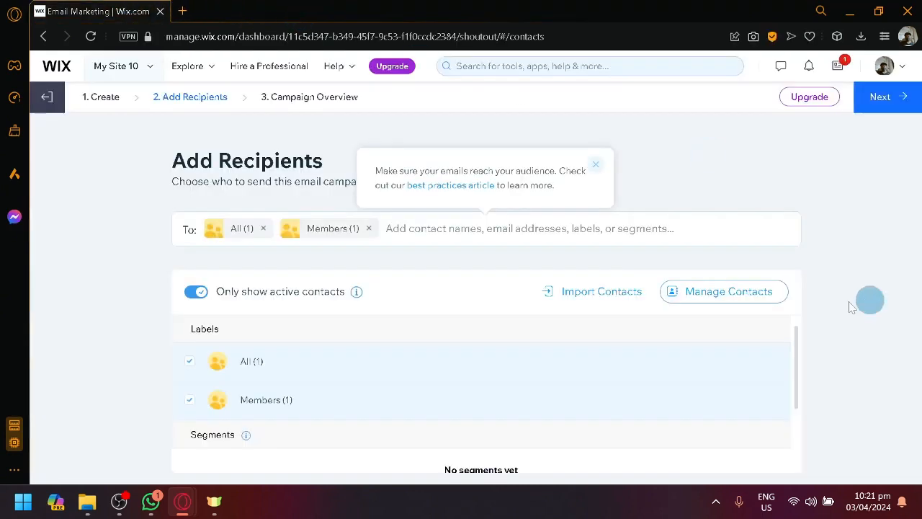
# Step: Open the contact management page from the campaign's recipient selection
pyautogui.click(768, 302)
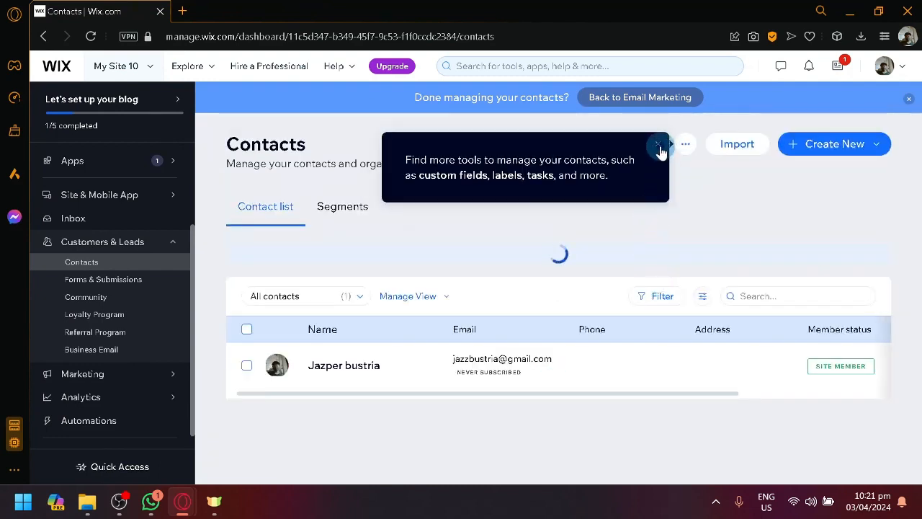
# Step: Return from the contacts page to the campaign's recipient selection and proceed to the campaign overview
pyautogui.click(660, 150)
pyautogui.click(43, 36)
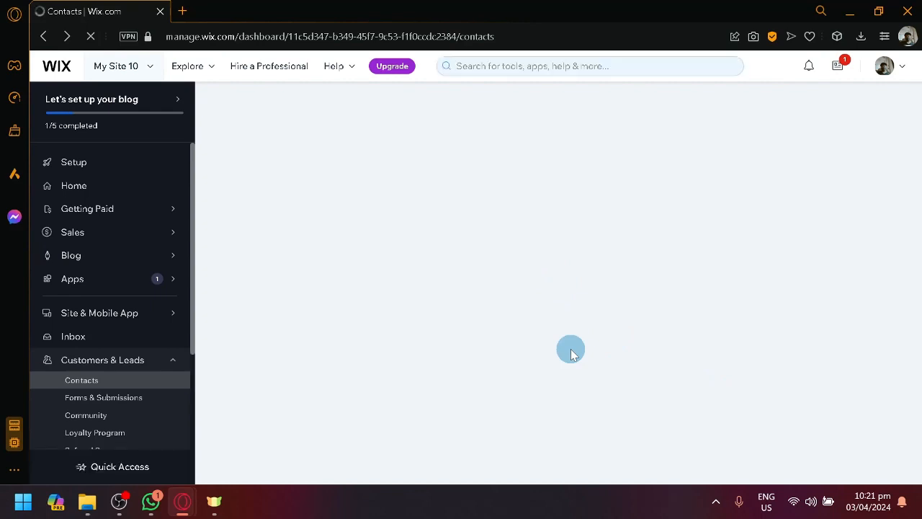
pyautogui.click(44, 37)
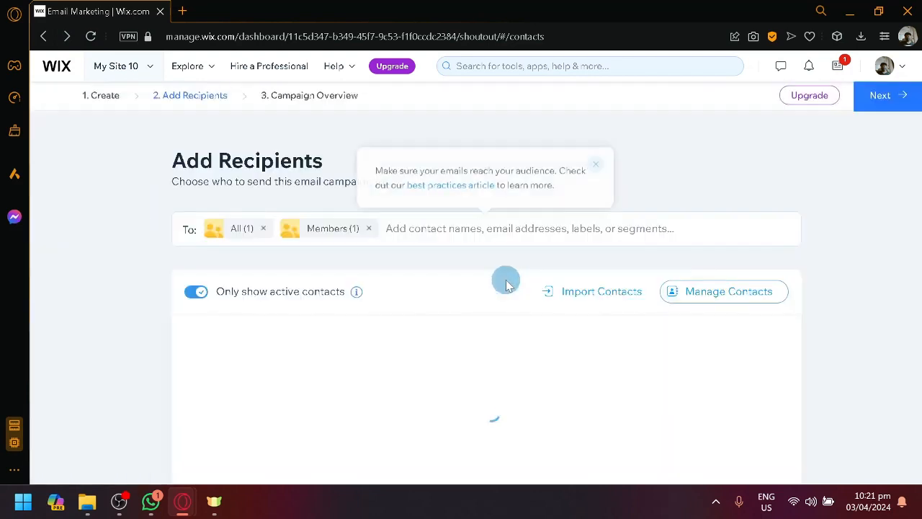
pyautogui.scroll(-2, 324, 353)
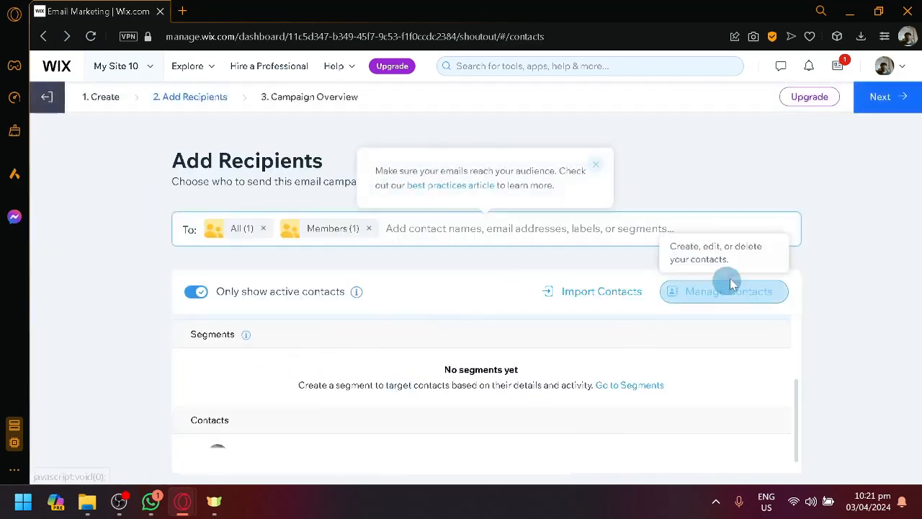
pyautogui.click(872, 106)
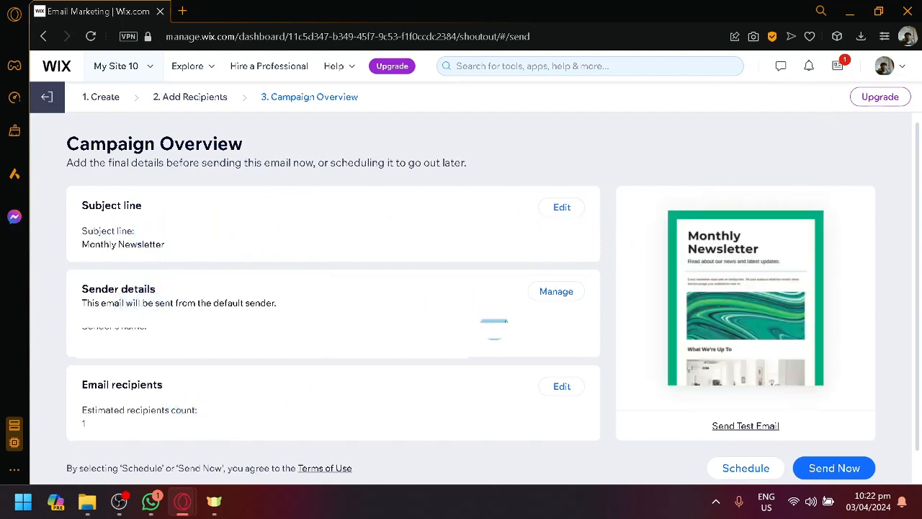
# Step: Edit the campaign's subject line to read "View the new items!"
pyautogui.click(549, 210)
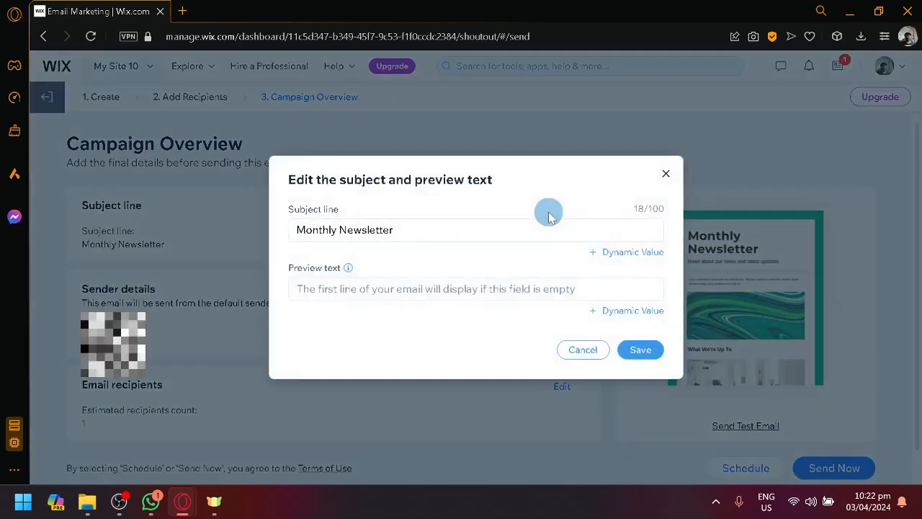
pyautogui.moveTo(438, 230); pyautogui.dragTo(271, 246)
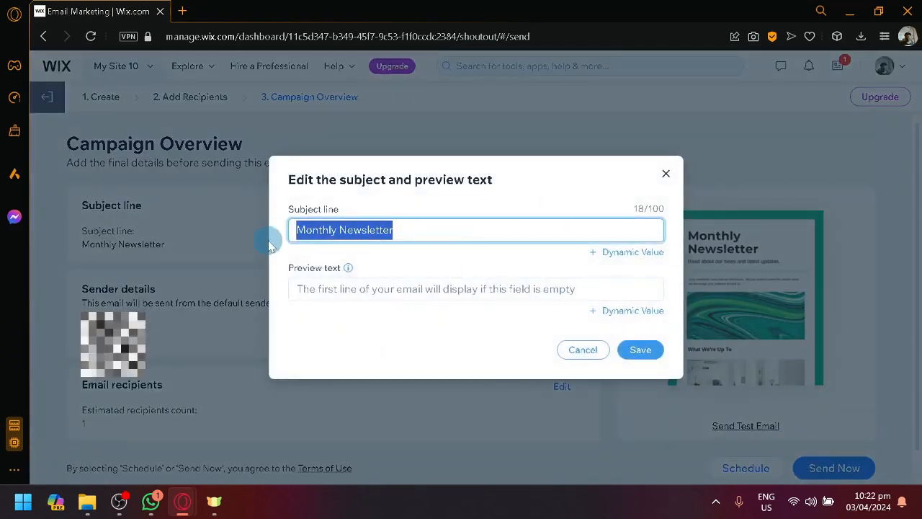
pyautogui.write('Checl')
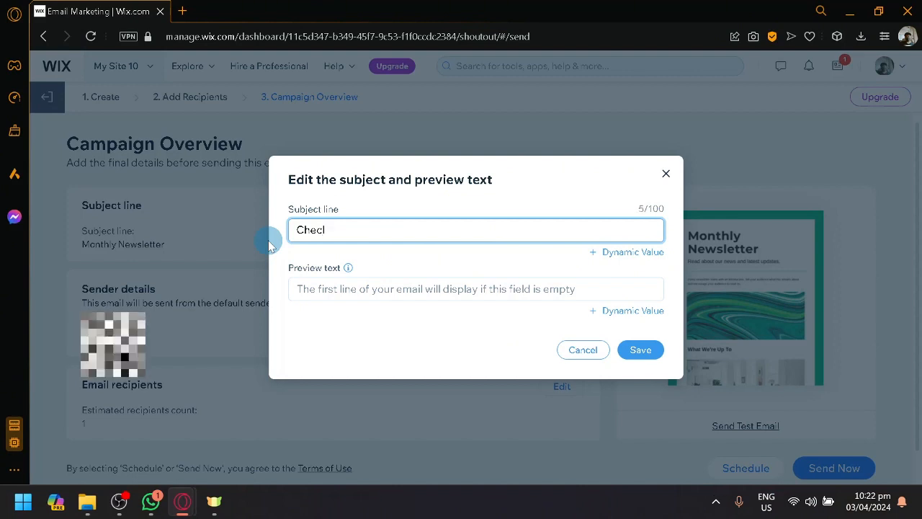
pyautogui.rightClick(267, 241)
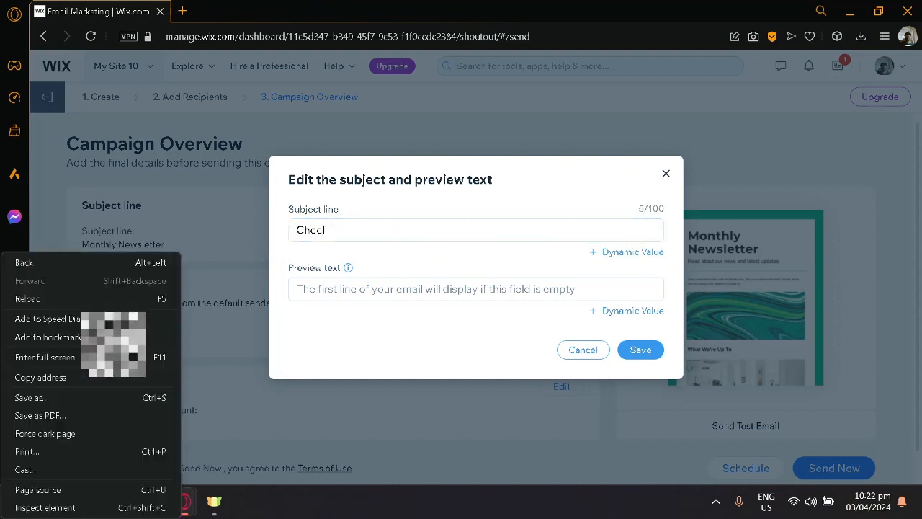
pyautogui.click(433, 222)
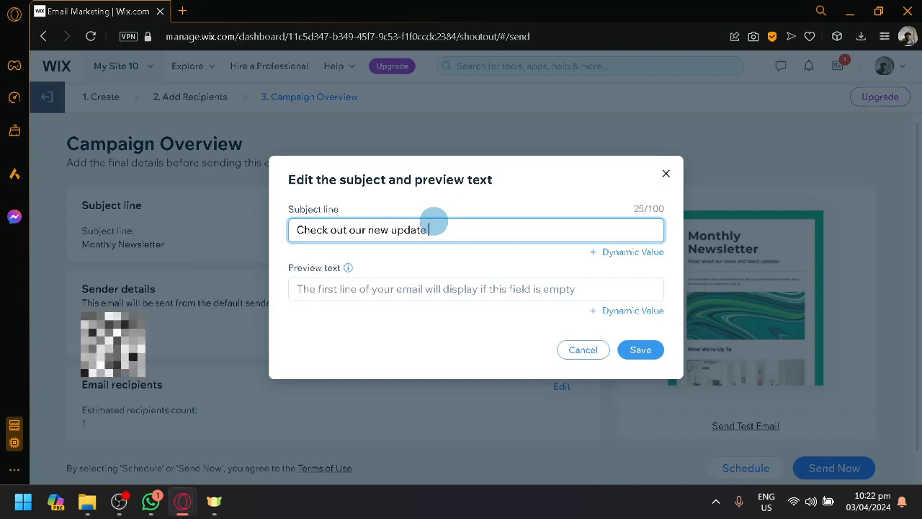
pyautogui.hotkey('ctrl', 'a')
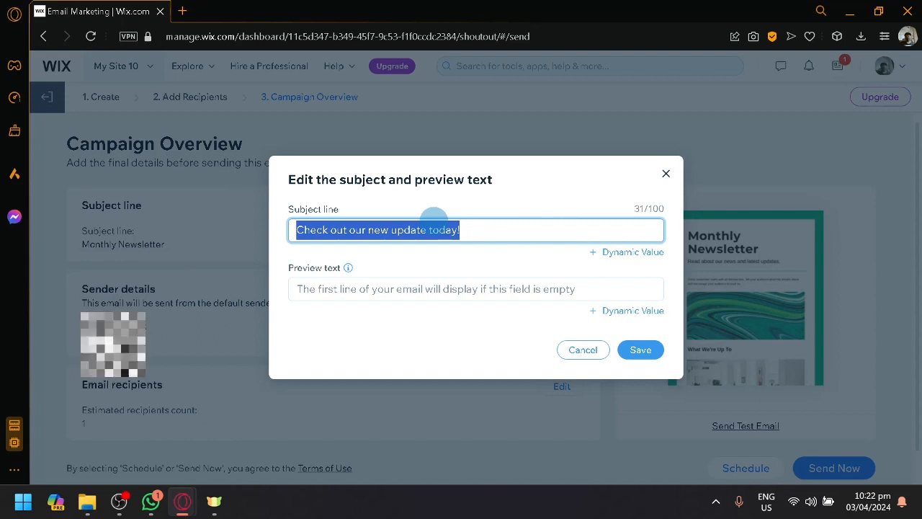
pyautogui.write('View the new items!')
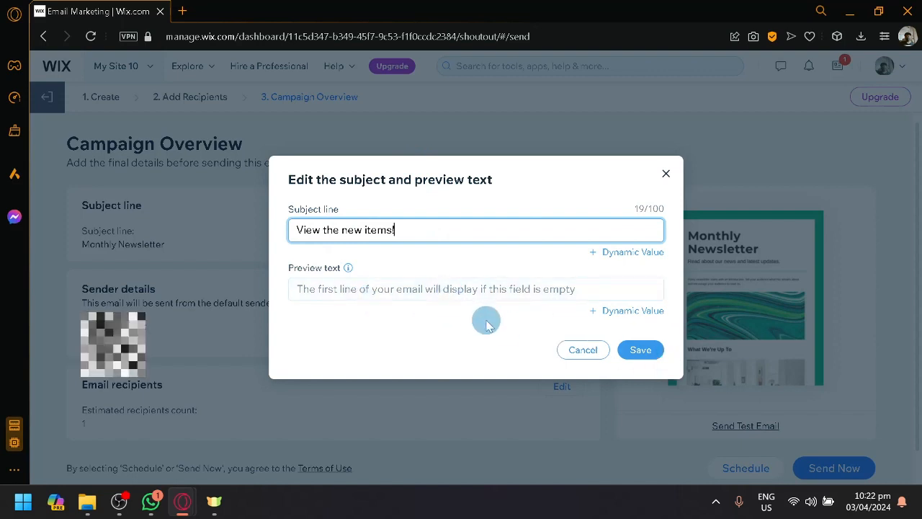
# Step: Set the preview text to "Check it out now! Dont miss your chance" and save the subject details
pyautogui.click(469, 289)
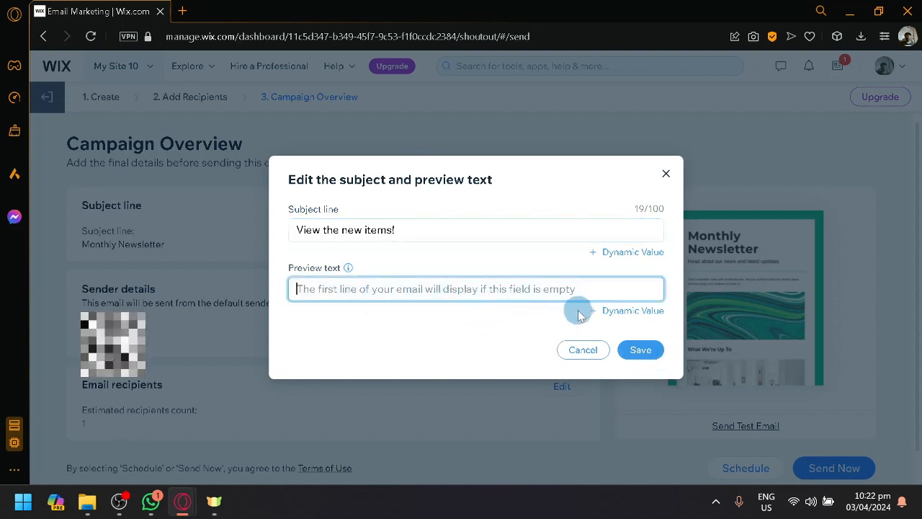
pyautogui.write('Check it out now! Dont miss your chang')
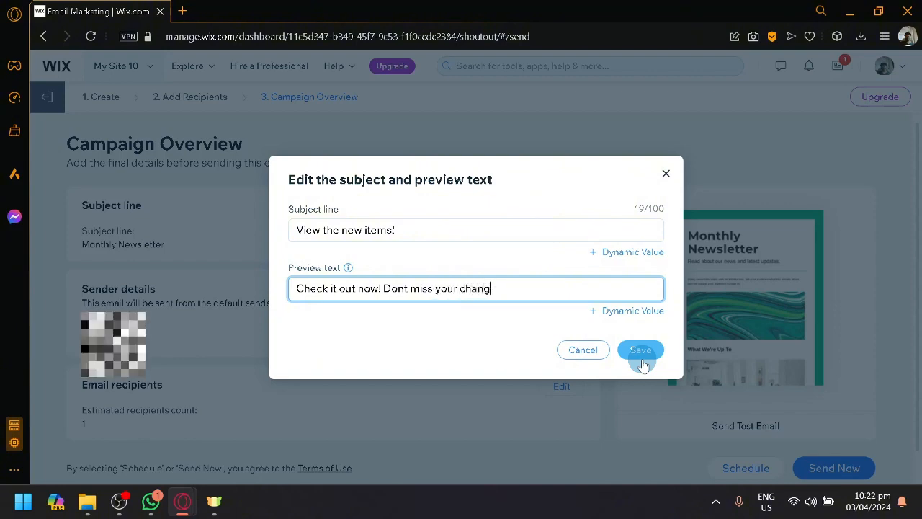
pyautogui.press('BackSpace')
pyautogui.write('ce')
pyautogui.click(643, 363)
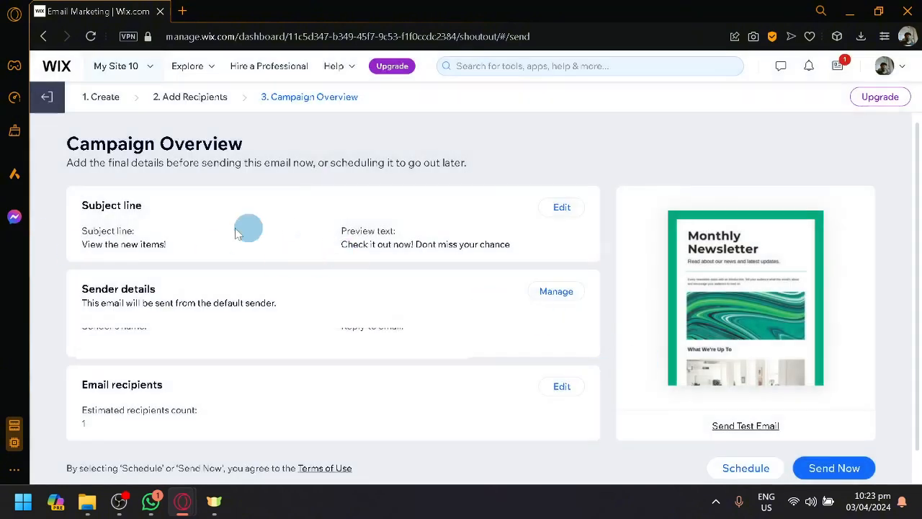
# Step: Review the campaign's sender name and reply-to email form and close it without changes
pyautogui.click(555, 293)
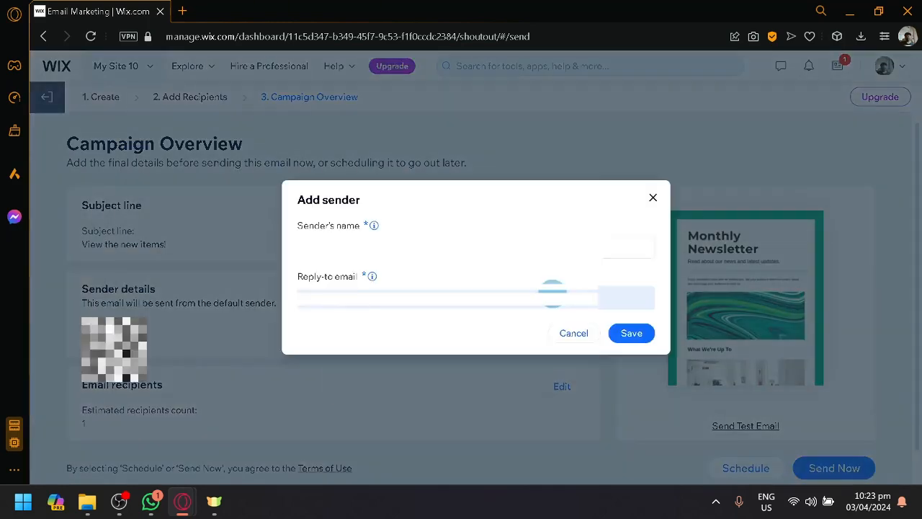
pyautogui.click(651, 201)
pyautogui.scroll(-1, 572, 377)
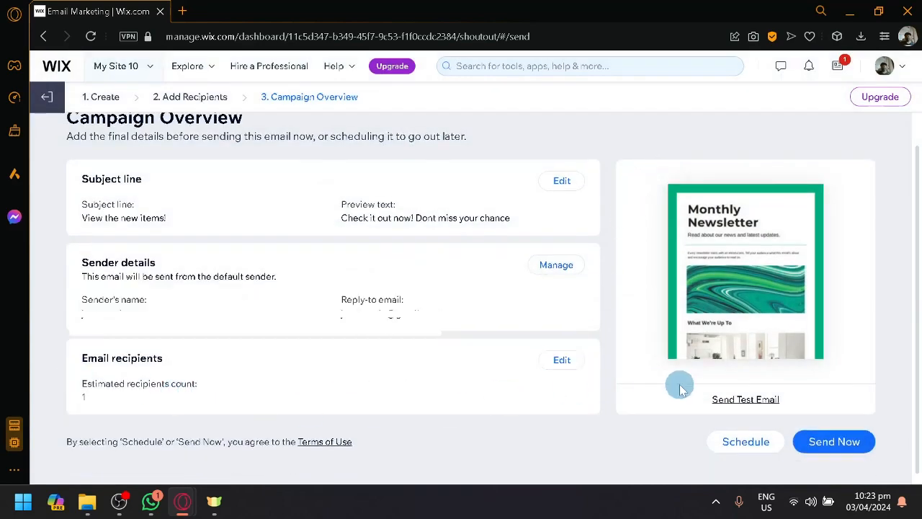
# Step: Review the campaign's selected recipients and return to the campaign overview
pyautogui.click(565, 360)
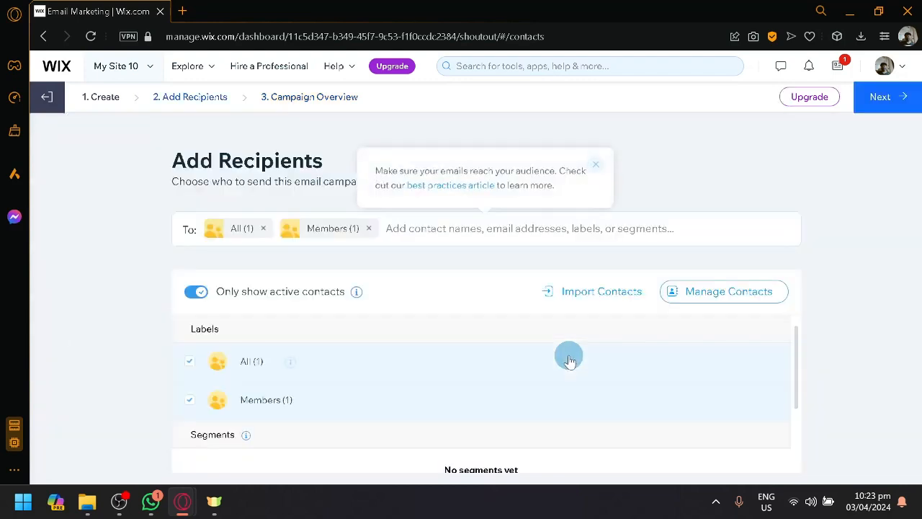
pyautogui.click(878, 101)
pyautogui.scroll(-1, 760, 375)
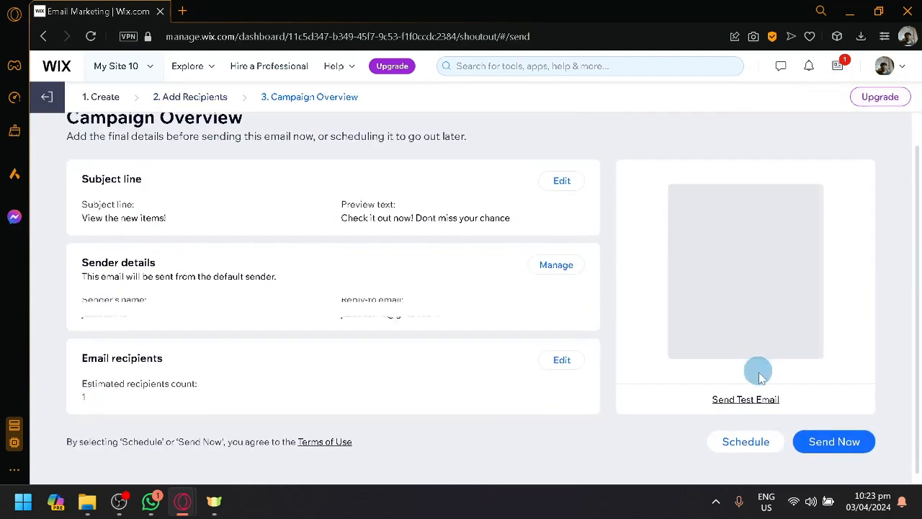
# Step: Examine the free test email form and close it without sending
pyautogui.click(747, 400)
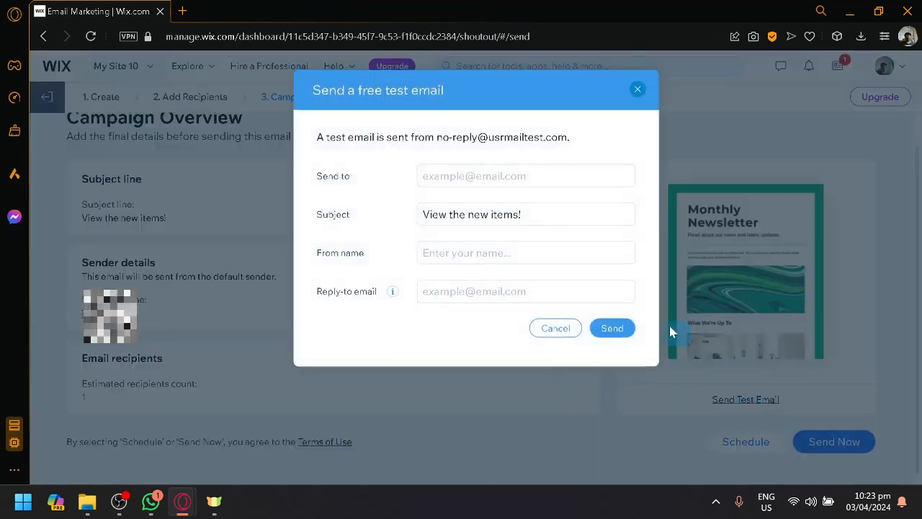
pyautogui.click(520, 180)
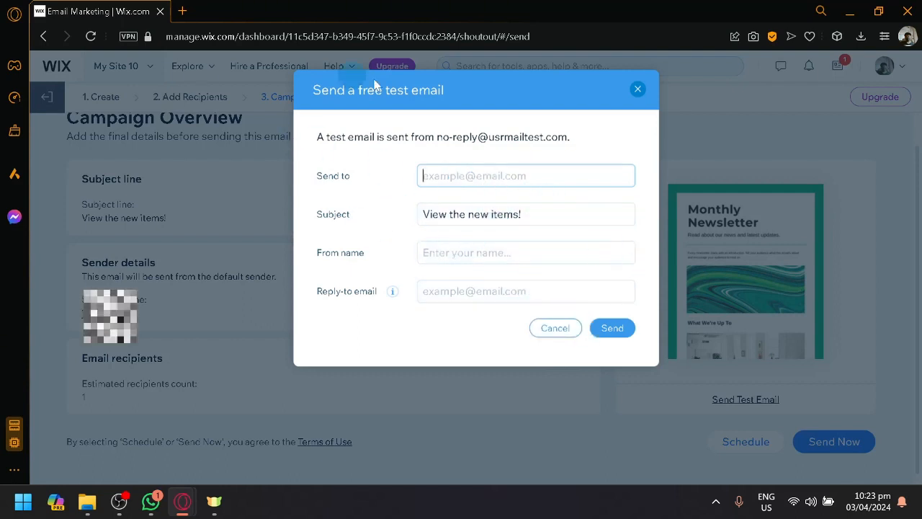
pyautogui.click(638, 89)
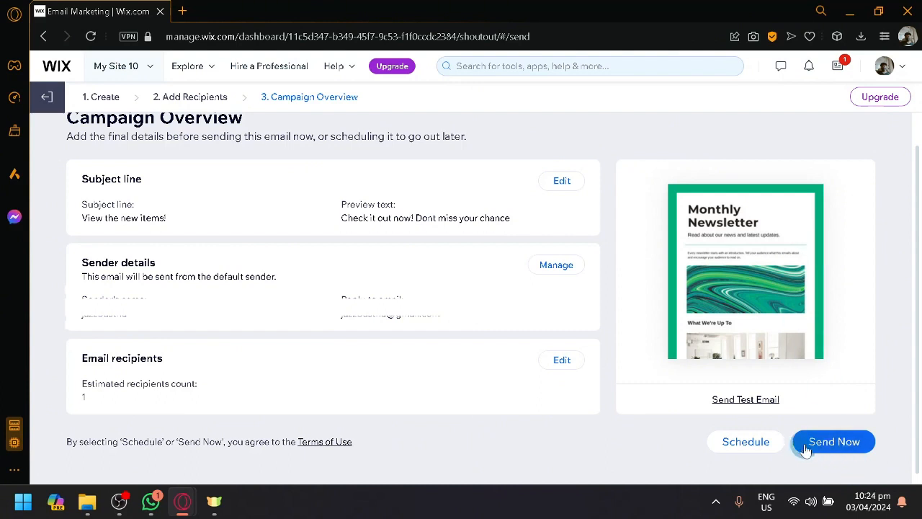
# Step: Try to schedule the campaign by saving the sender details, and dismiss the email address confirmation
pyautogui.click(753, 443)
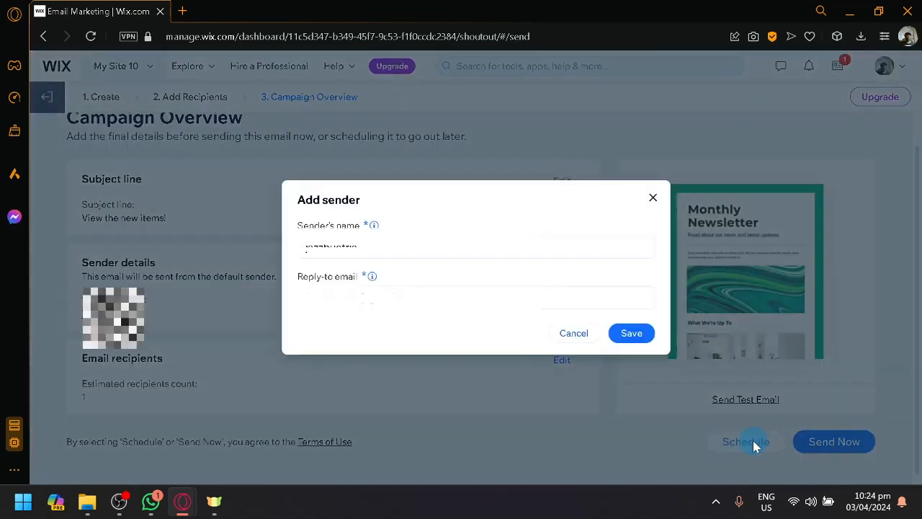
pyautogui.click(638, 337)
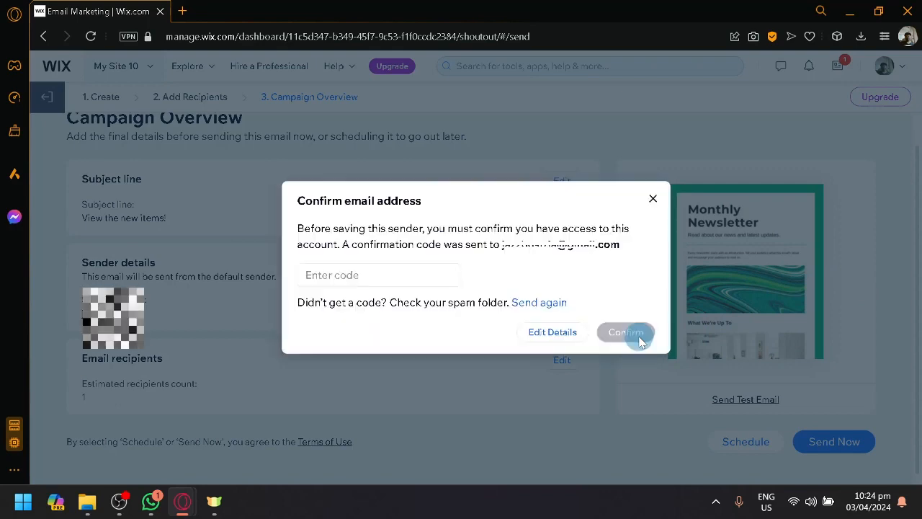
pyautogui.click(651, 201)
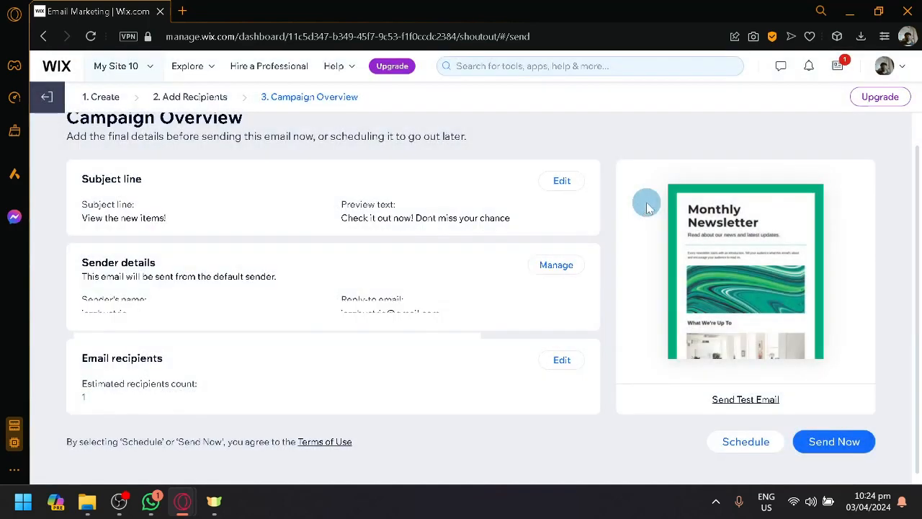